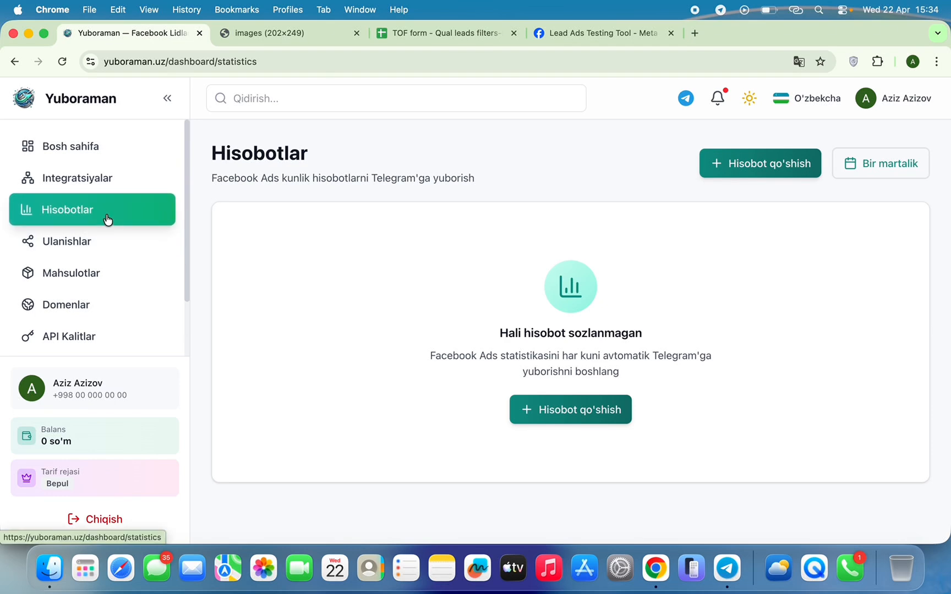
Step: Start a new report, choosing the only listed Facebook account and the ad account labelled #1 in USD
{"action": "left_click", "coordinate": [748, 165]}
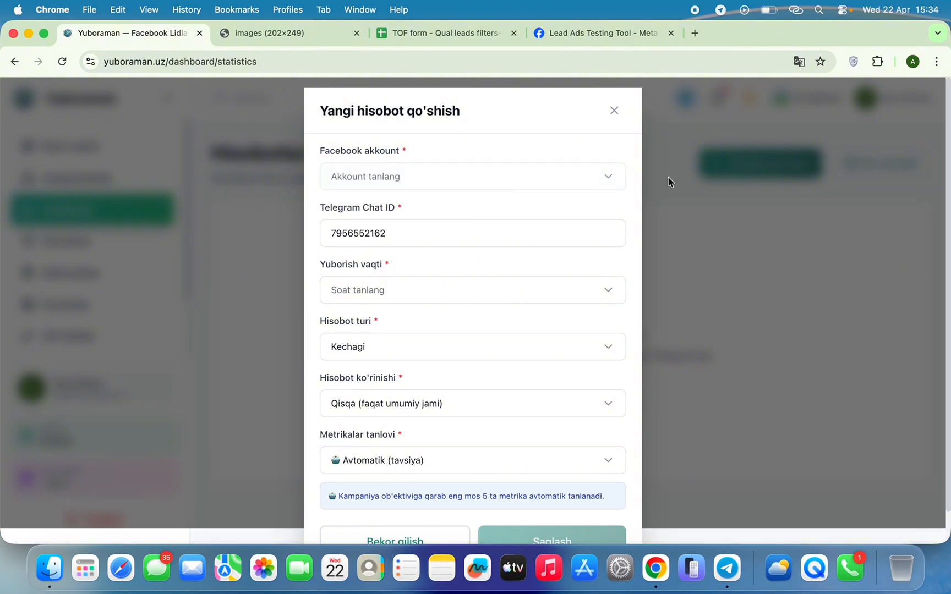
{"action": "left_click", "coordinate": [468, 190]}
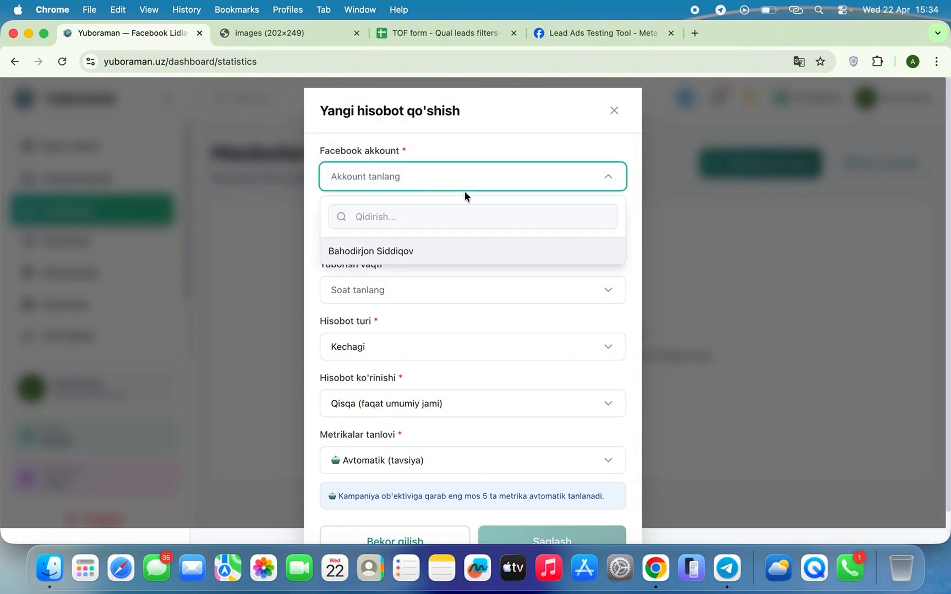
{"action": "left_click", "coordinate": [427, 250]}
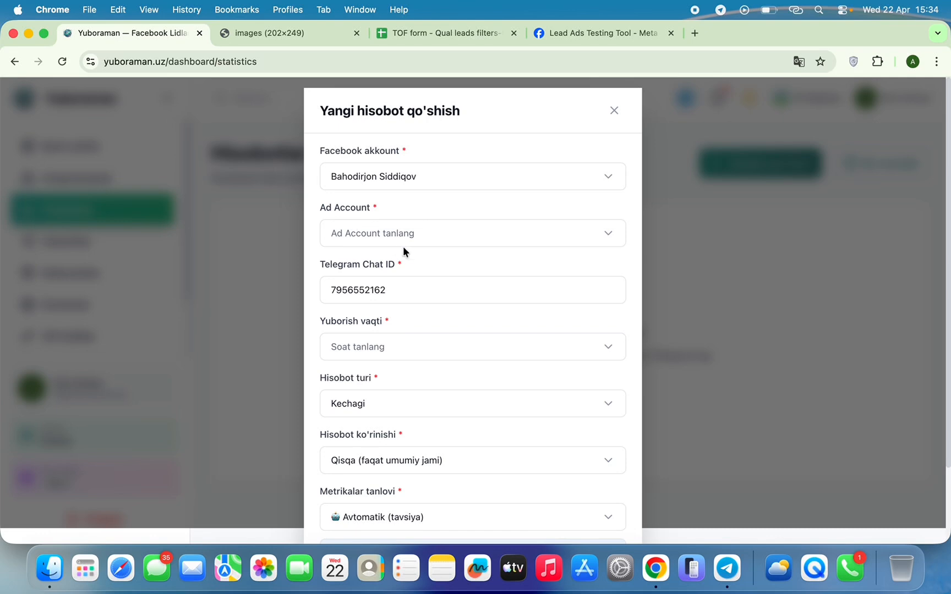
{"action": "left_click", "coordinate": [408, 238]}
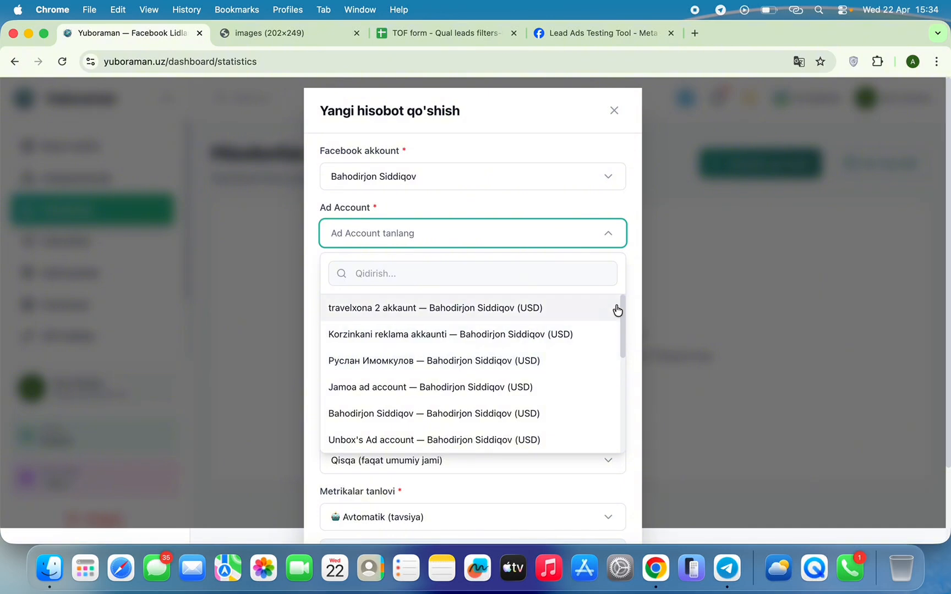
{"action": "left_click_drag", "start_coordinate": [623, 307], "coordinate": [634, 374]}
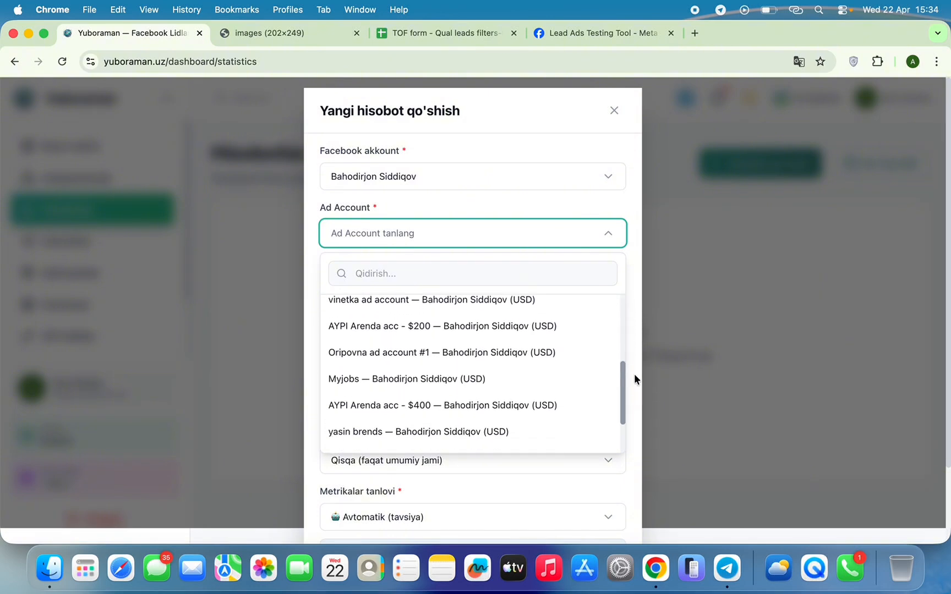
{"action": "left_click", "coordinate": [569, 359]}
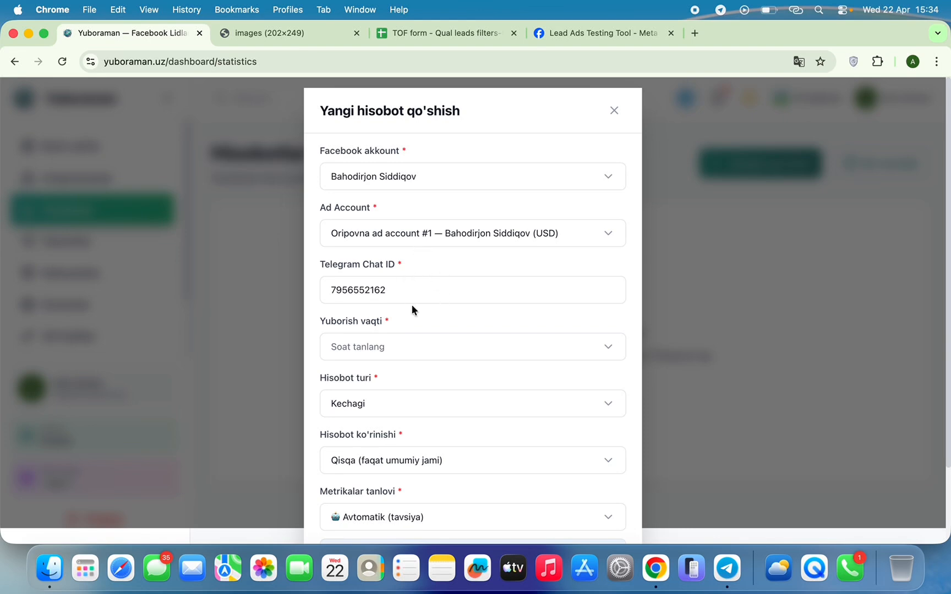
Step: Select the current Telegram Chat ID for replacement, switch to Telegram and open the "a loyiha leadlar" group chat
{"action": "left_click", "coordinate": [408, 290]}
{"action": "double_click", "coordinate": [408, 291]}
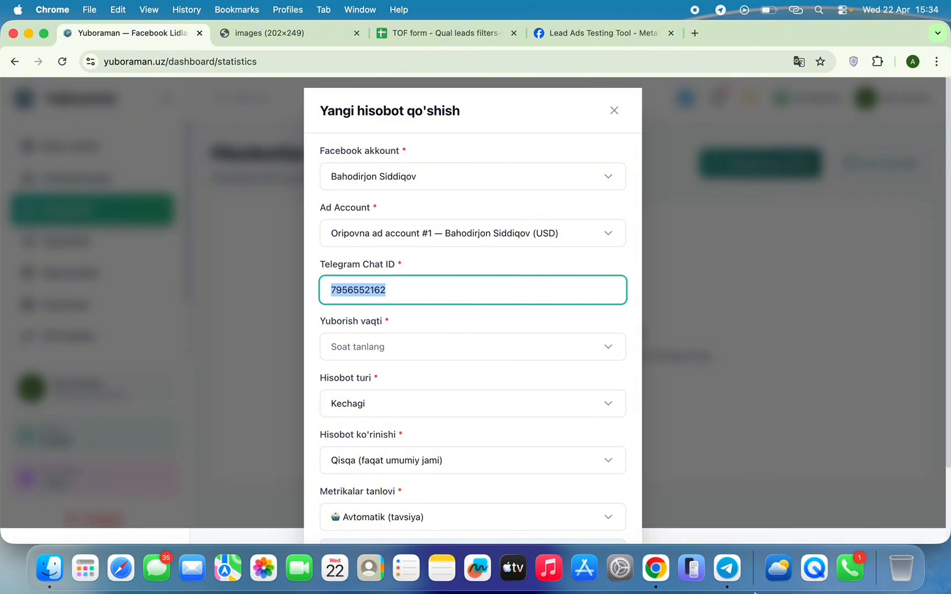
{"action": "left_click", "coordinate": [727, 568]}
{"action": "scroll", "coordinate": [577, 300], "scroll_direction": "up", "scroll_amount": 2}
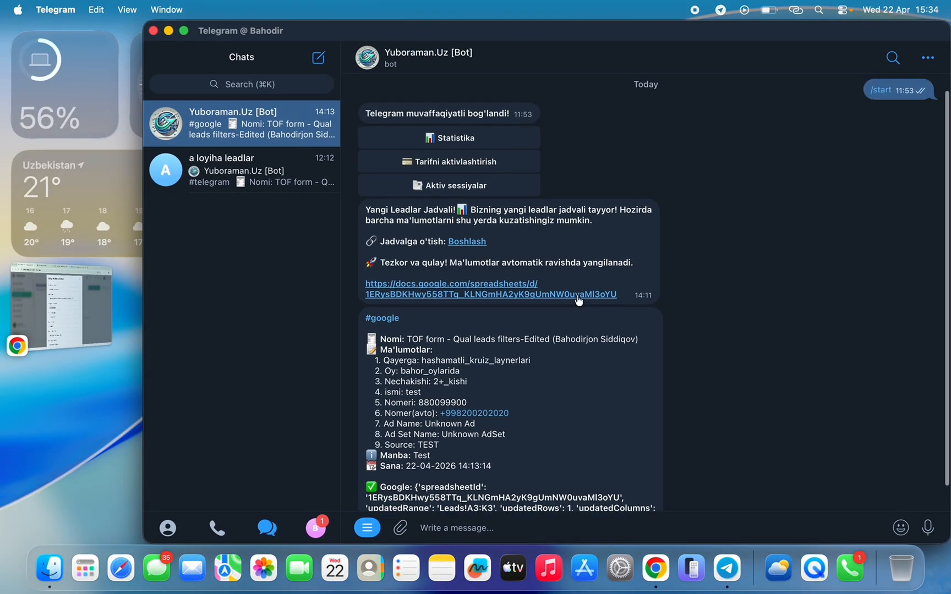
{"action": "scroll", "coordinate": [578, 300], "scroll_direction": "up", "scroll_amount": 1}
{"action": "left_click", "coordinate": [270, 172]}
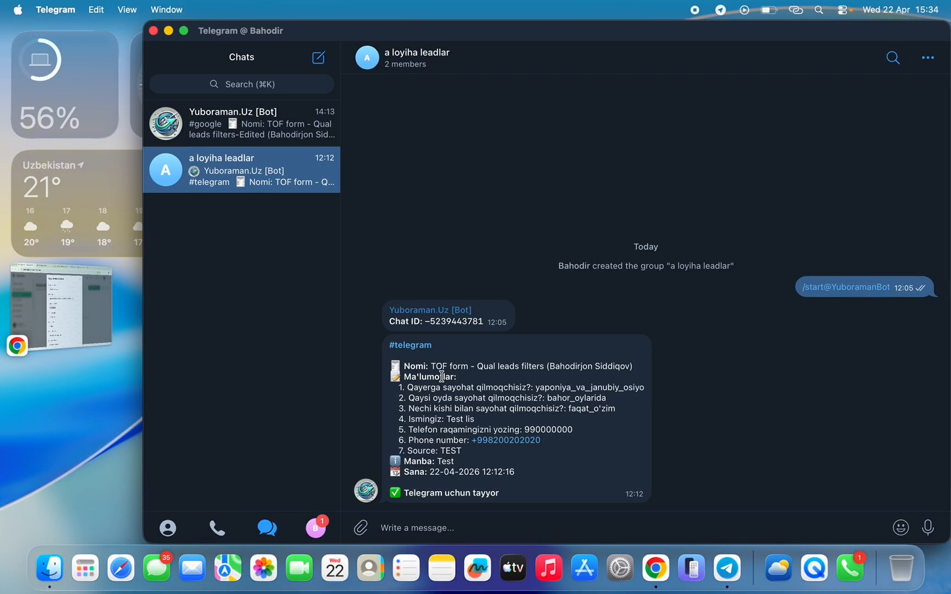
Step: Check the group's member list and the Yuboraman.Uz bot's profile, and return to the group chat
{"action": "left_click", "coordinate": [419, 70]}
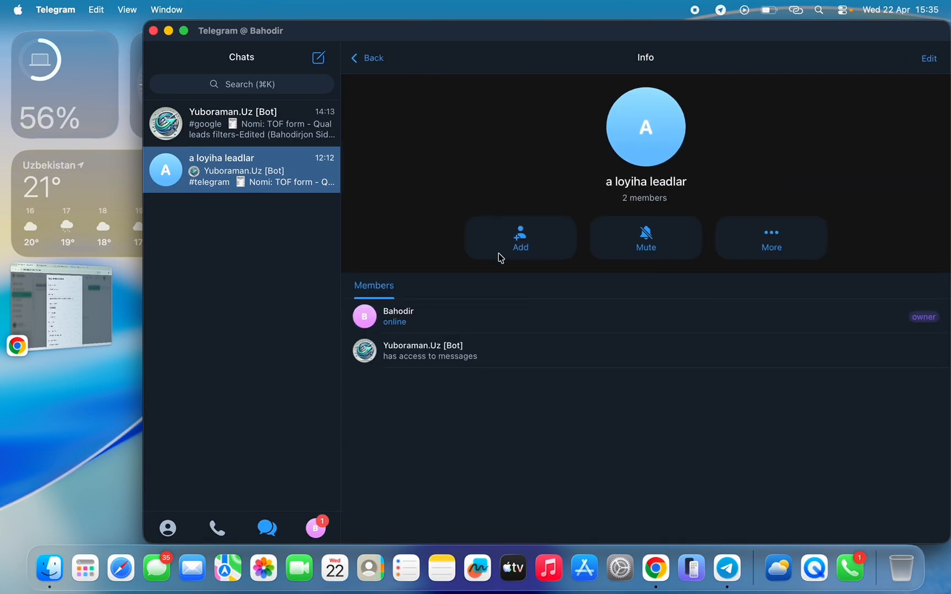
{"action": "left_click", "coordinate": [442, 358]}
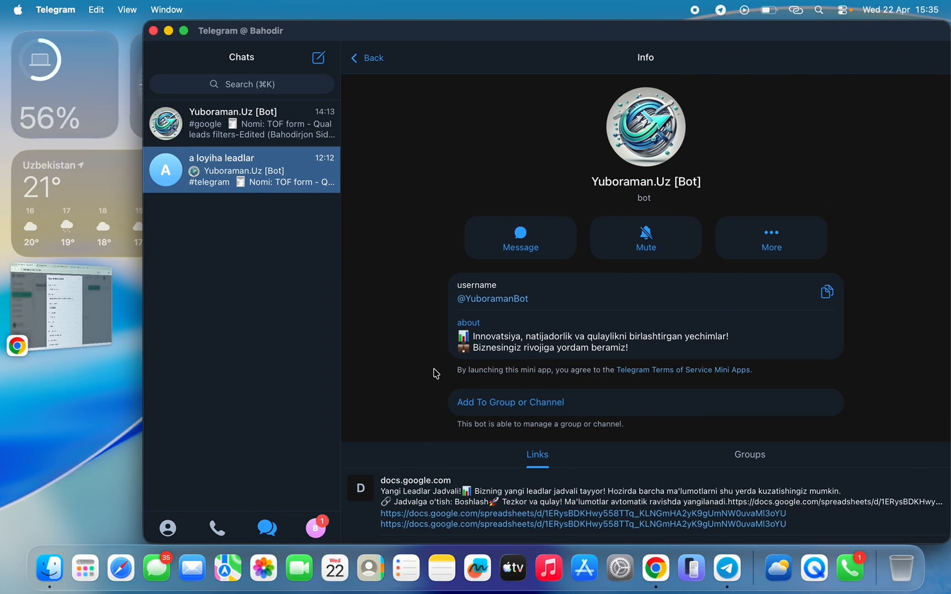
{"action": "scroll", "coordinate": [421, 325], "scroll_direction": "left", "scroll_amount": 5}
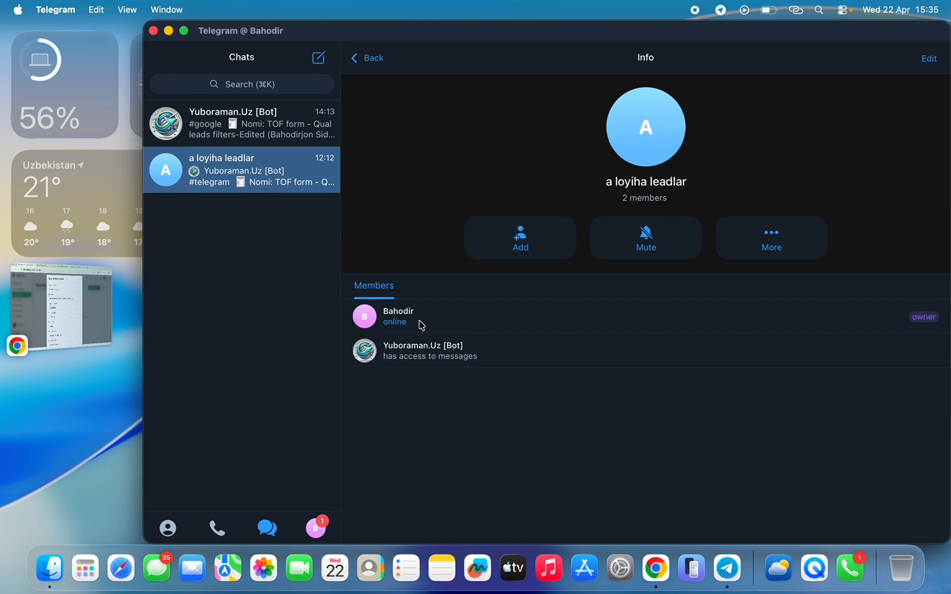
{"action": "scroll", "coordinate": [421, 325], "scroll_direction": "left", "scroll_amount": 3}
{"action": "scroll", "coordinate": [421, 325], "scroll_direction": "left", "scroll_amount": 2}
{"action": "scroll", "coordinate": [441, 375], "scroll_direction": "left", "scroll_amount": 3}
{"action": "scroll", "coordinate": [452, 339], "scroll_direction": "left", "scroll_amount": 5}
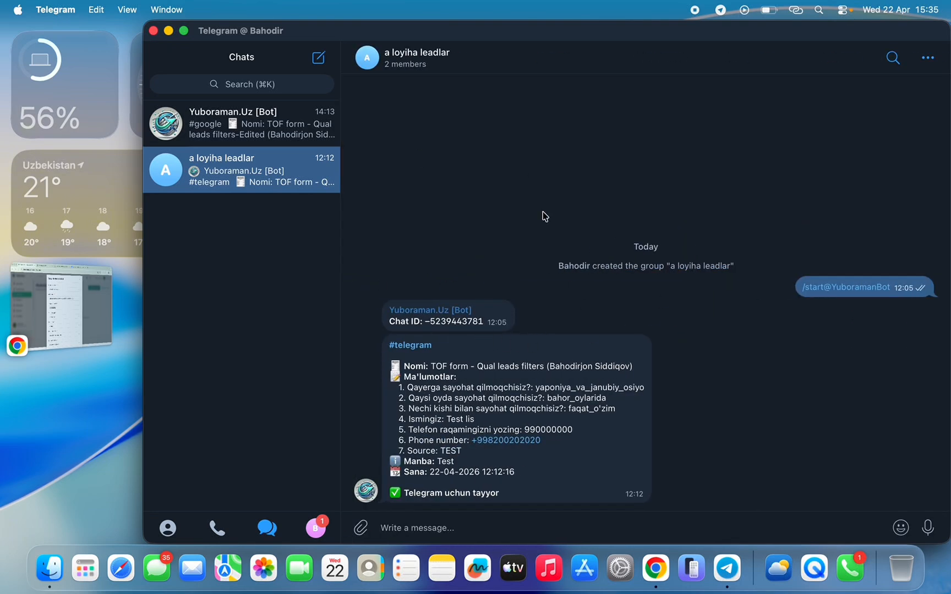
Step: Copy the group's chat ID from the bot message and replace the report form's Telegram Chat ID with it in Chrome
{"action": "left_click", "coordinate": [460, 324]}
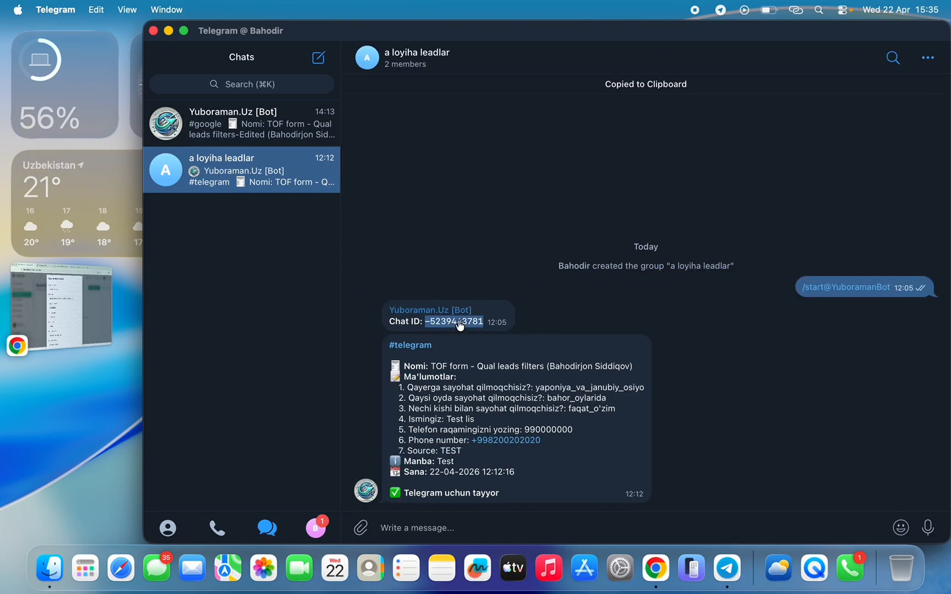
{"action": "left_click", "coordinate": [655, 568]}
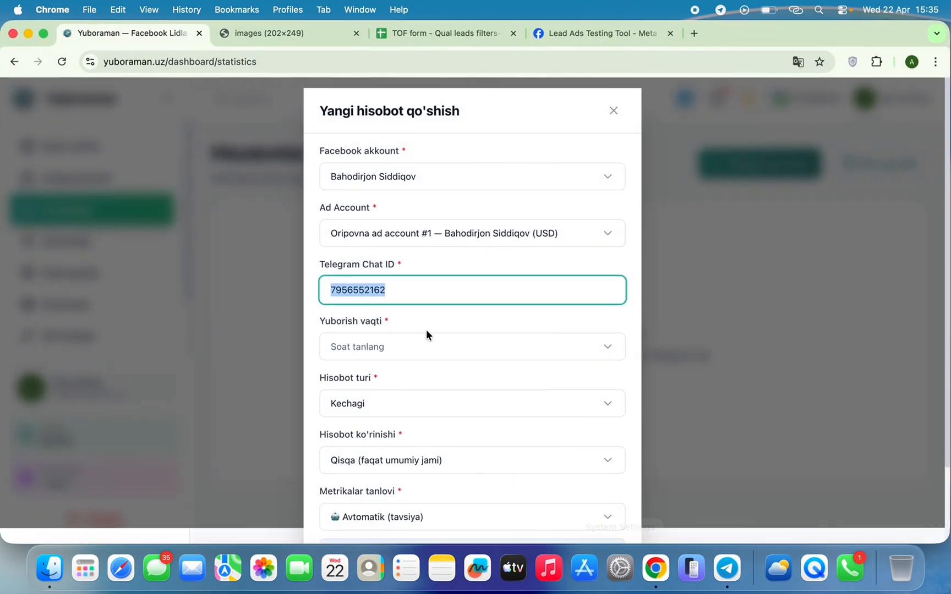
{"action": "left_click", "coordinate": [409, 293]}
{"action": "double_click", "coordinate": [411, 293]}
{"action": "key", "text": "super+v"}
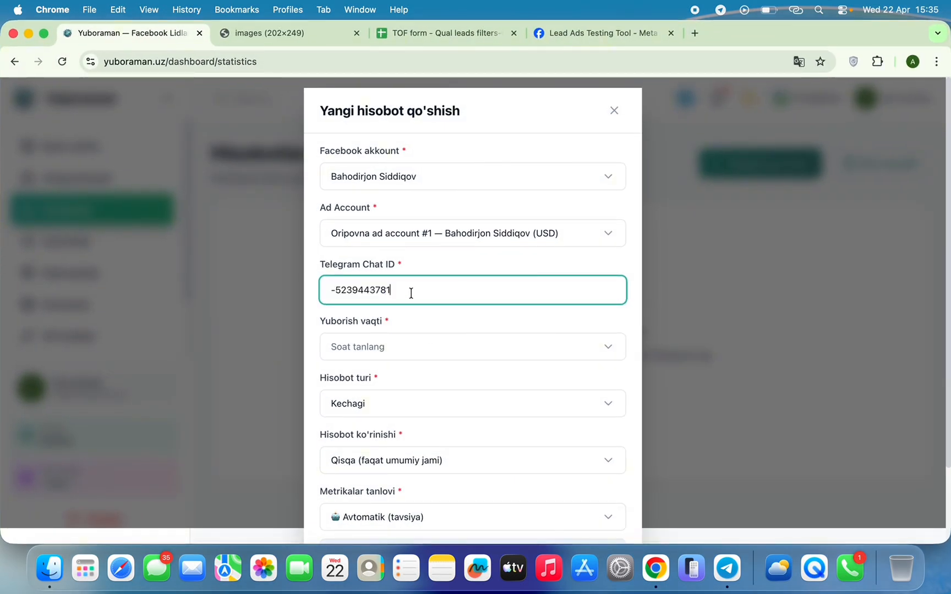
Step: Set the report's sending time (Yuborish vaqti) to 10:00
{"action": "scroll", "coordinate": [414, 290], "scroll_direction": "down", "scroll_amount": 2}
{"action": "scroll", "coordinate": [409, 285], "scroll_direction": "down", "scroll_amount": 2}
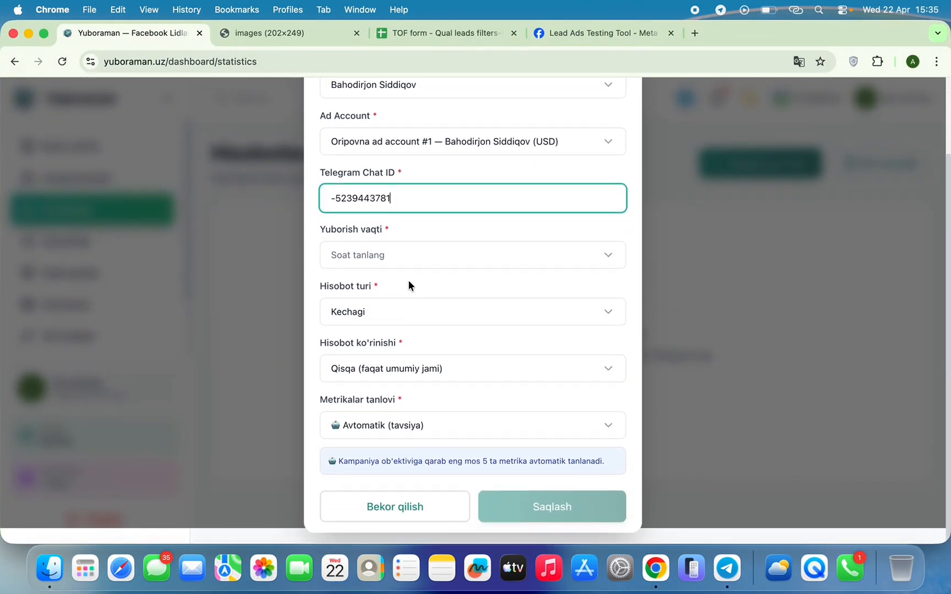
{"action": "left_click", "coordinate": [404, 263]}
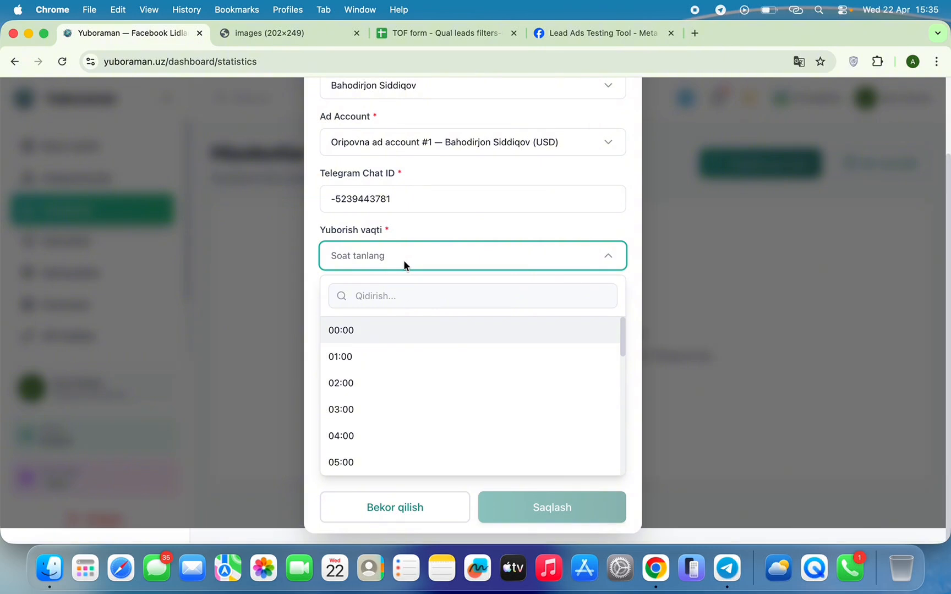
{"action": "scroll", "coordinate": [385, 398], "scroll_direction": "down", "scroll_amount": 5}
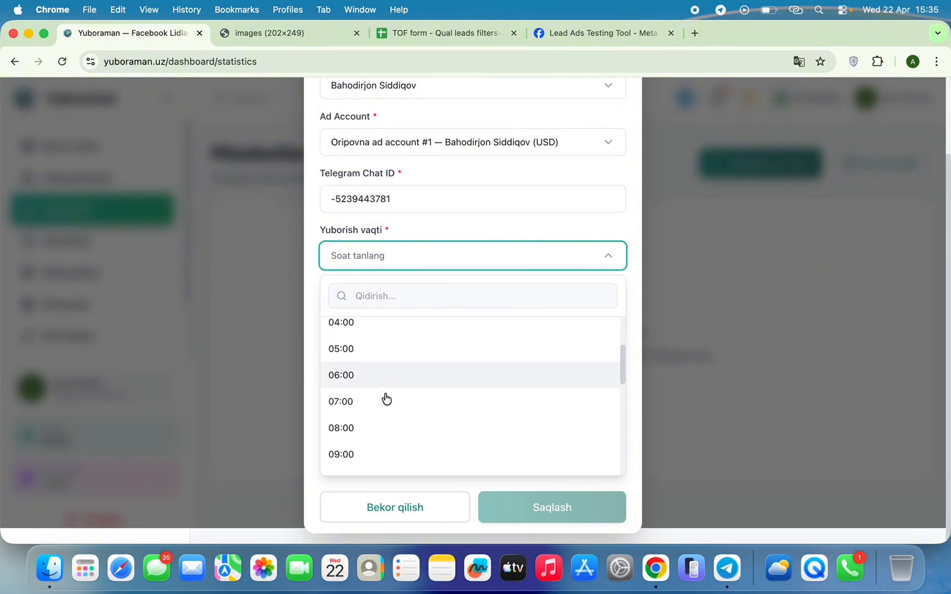
{"action": "left_click", "coordinate": [368, 404]}
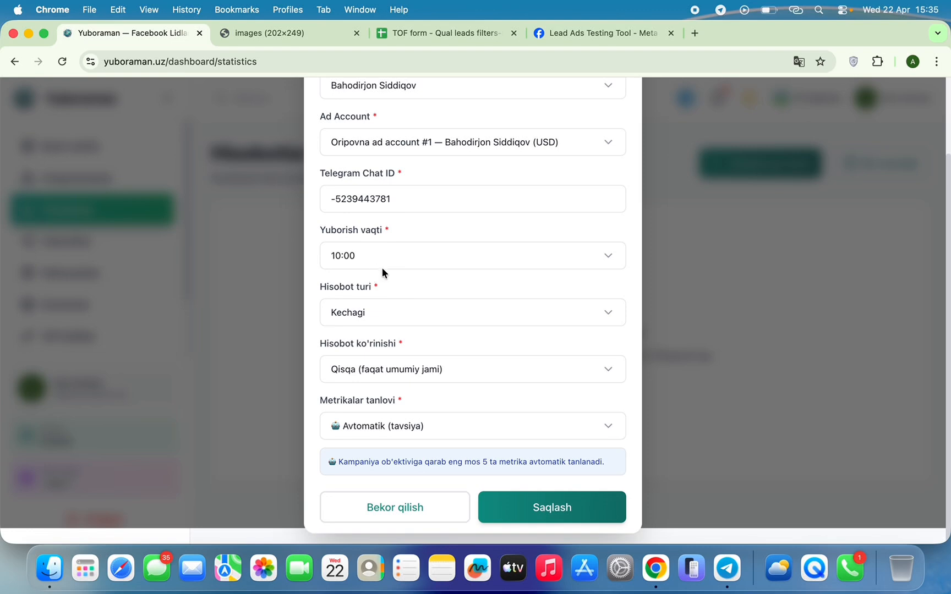
Step: Set the report type to Kechagi and the report view to Qisqa (faqat umumiy jami)
{"action": "left_click", "coordinate": [412, 318]}
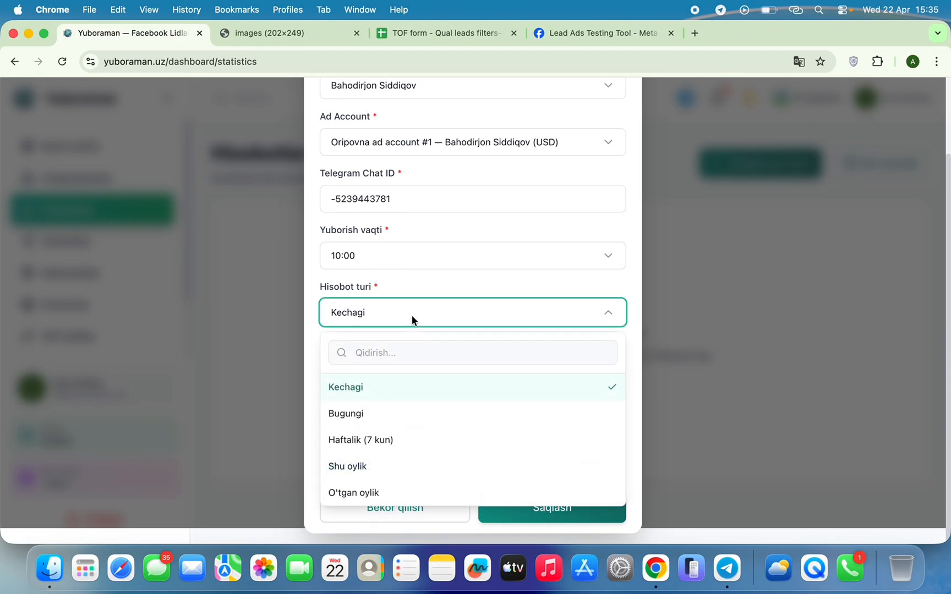
{"action": "left_click", "coordinate": [419, 395]}
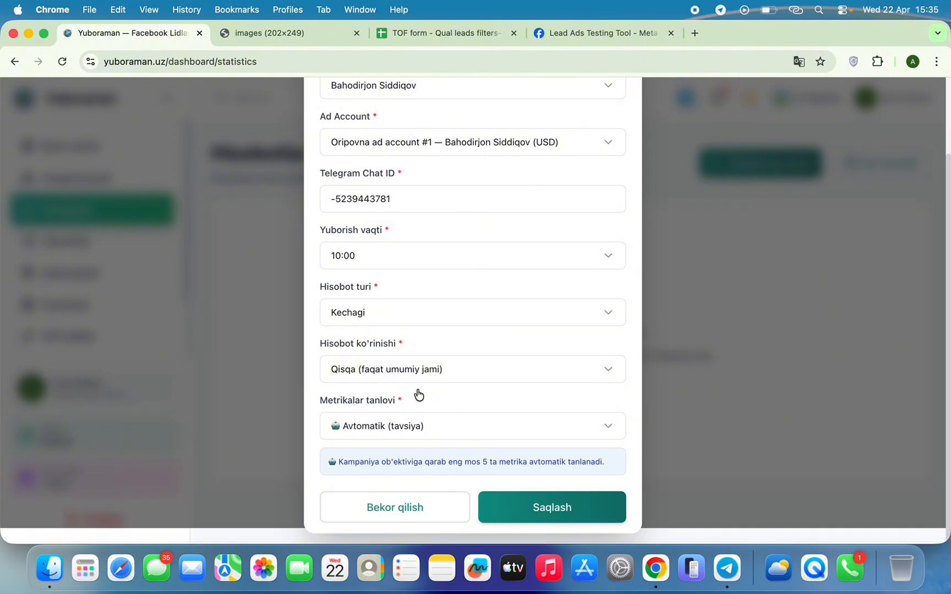
{"action": "left_click", "coordinate": [401, 373]}
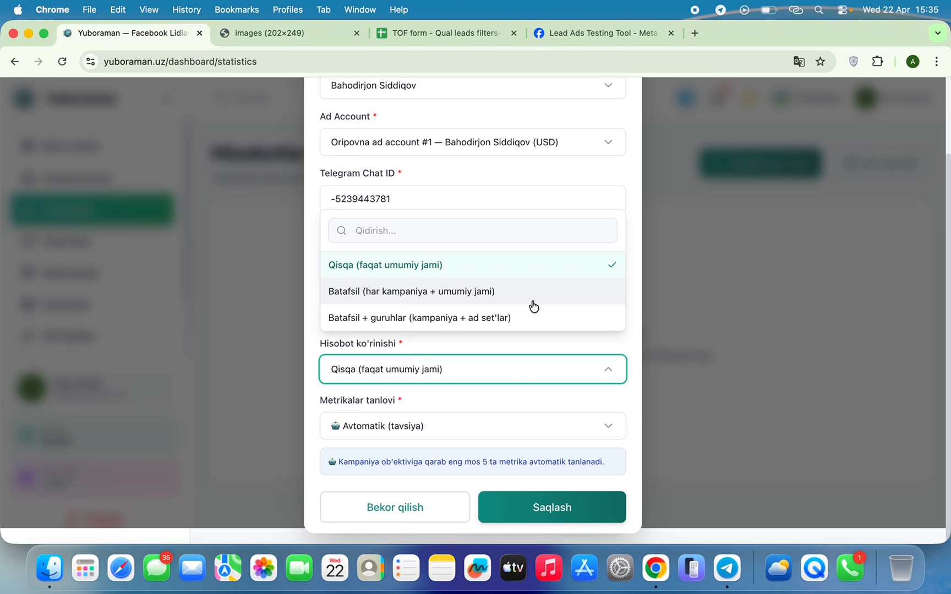
{"action": "left_click", "coordinate": [463, 265]}
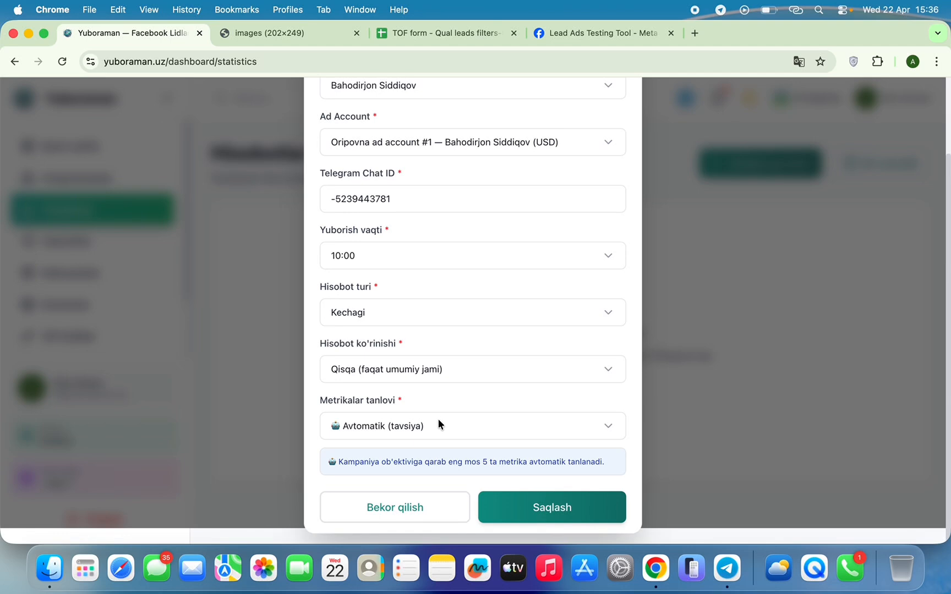
Step: Set the metric selection to O'zim tanlayman and add the Faollik metrics Suhbatlar, Suhbat narxi and Post faollik
{"action": "left_click", "coordinate": [413, 426]}
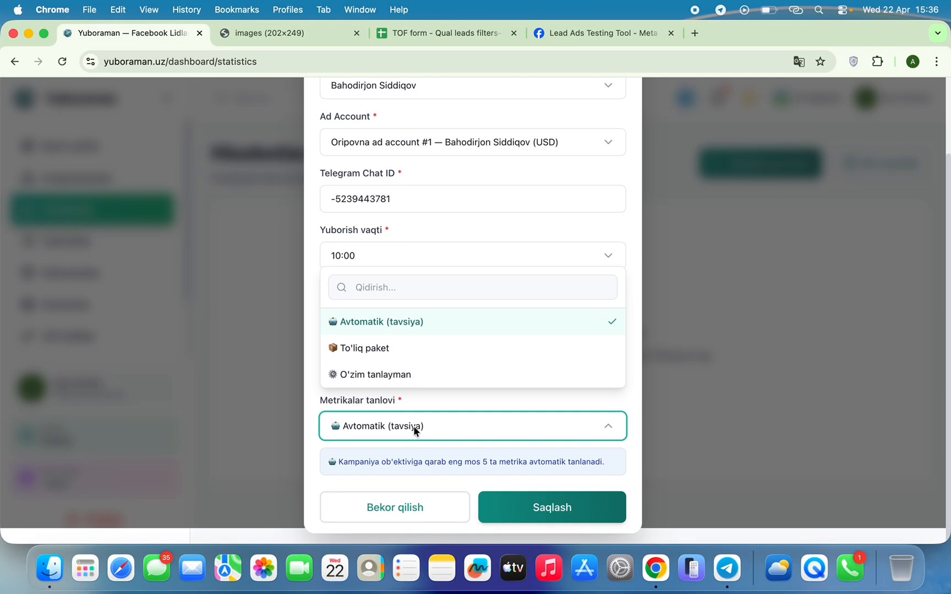
{"action": "left_click", "coordinate": [371, 379]}
{"action": "scroll", "coordinate": [365, 374], "scroll_direction": "down", "scroll_amount": 4}
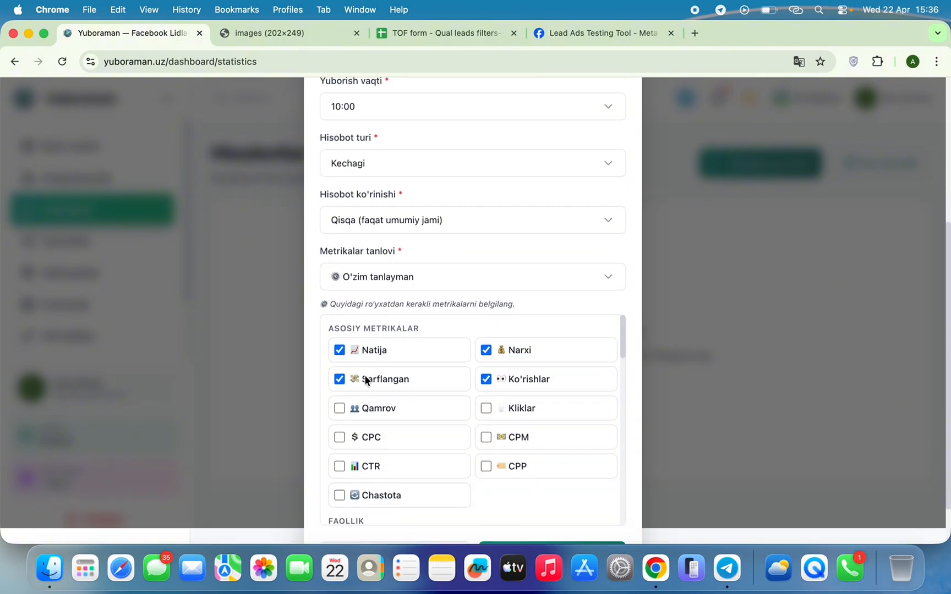
{"action": "scroll", "coordinate": [366, 381], "scroll_direction": "up", "scroll_amount": 1}
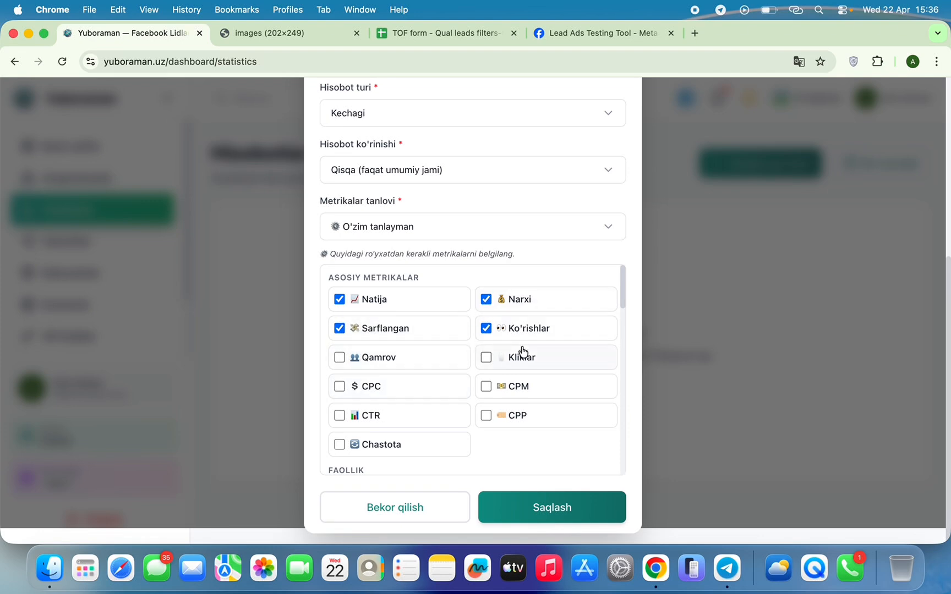
{"action": "scroll", "coordinate": [522, 353], "scroll_direction": "down", "scroll_amount": 1}
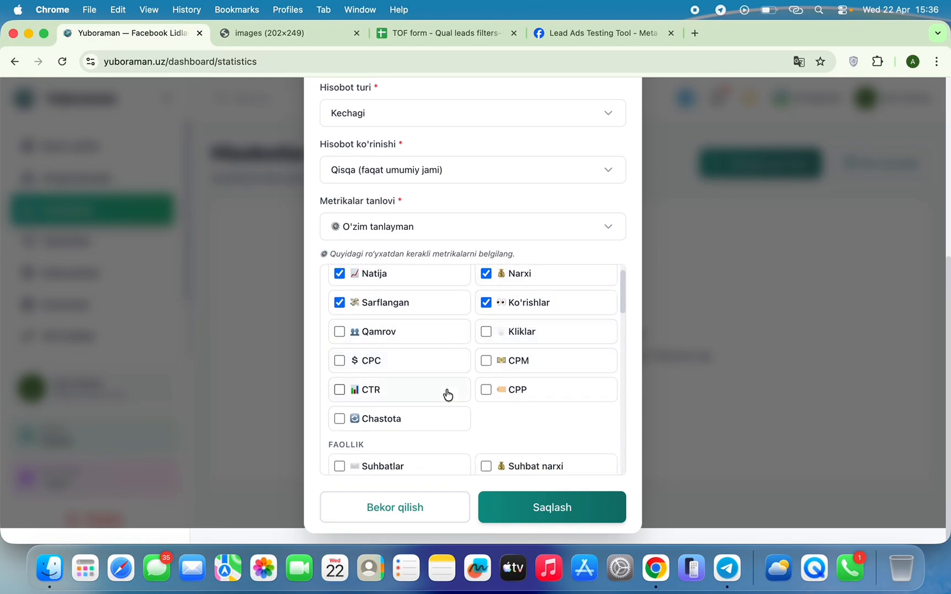
{"action": "scroll", "coordinate": [446, 393], "scroll_direction": "down", "scroll_amount": 2}
{"action": "scroll", "coordinate": [446, 391], "scroll_direction": "down", "scroll_amount": 3}
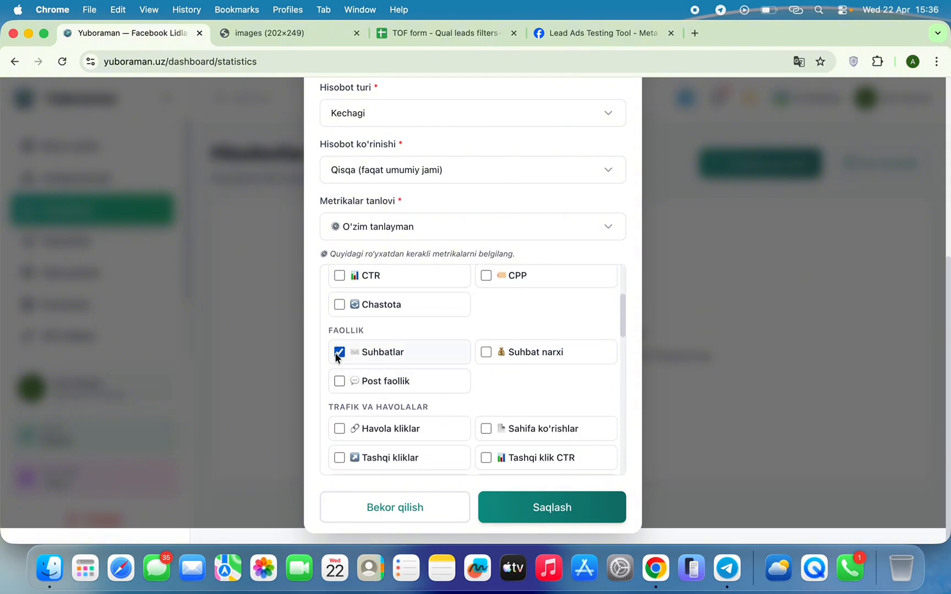
{"action": "left_click", "coordinate": [486, 353]}
{"action": "left_click", "coordinate": [339, 381]}
Step: Review the remaining metric groups, including Trafik va havolalar, Video and Sotuvlar, and save the new report
{"action": "scroll", "coordinate": [338, 381], "scroll_direction": "down", "scroll_amount": 5}
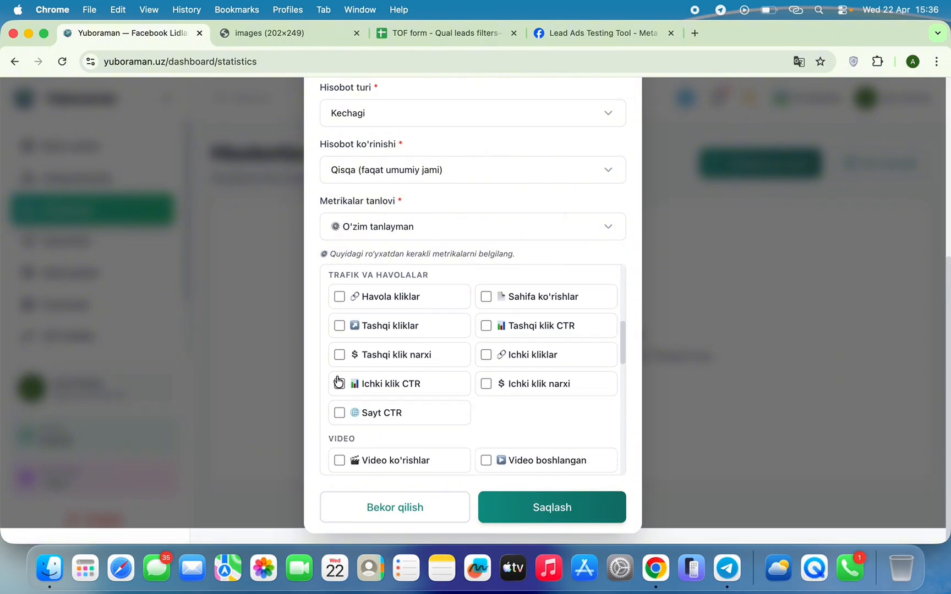
{"action": "scroll", "coordinate": [446, 408], "scroll_direction": "down", "scroll_amount": 3}
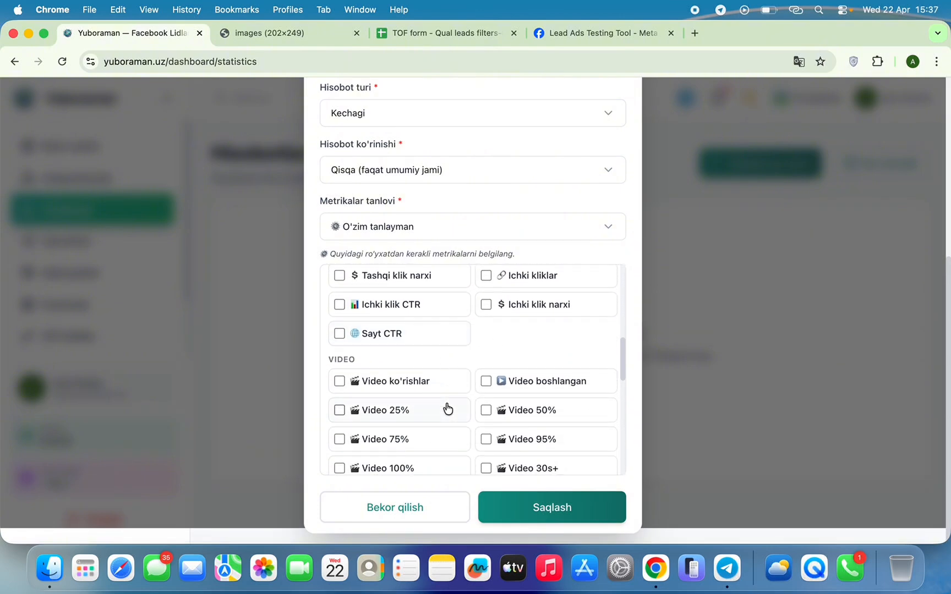
{"action": "scroll", "coordinate": [447, 408], "scroll_direction": "down", "scroll_amount": 3}
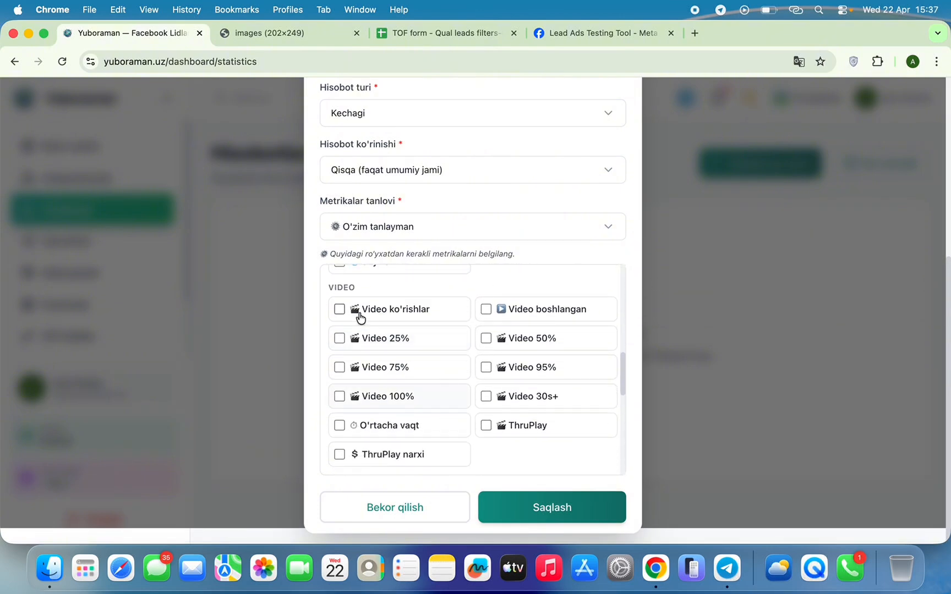
{"action": "scroll", "coordinate": [429, 469], "scroll_direction": "down", "scroll_amount": 10}
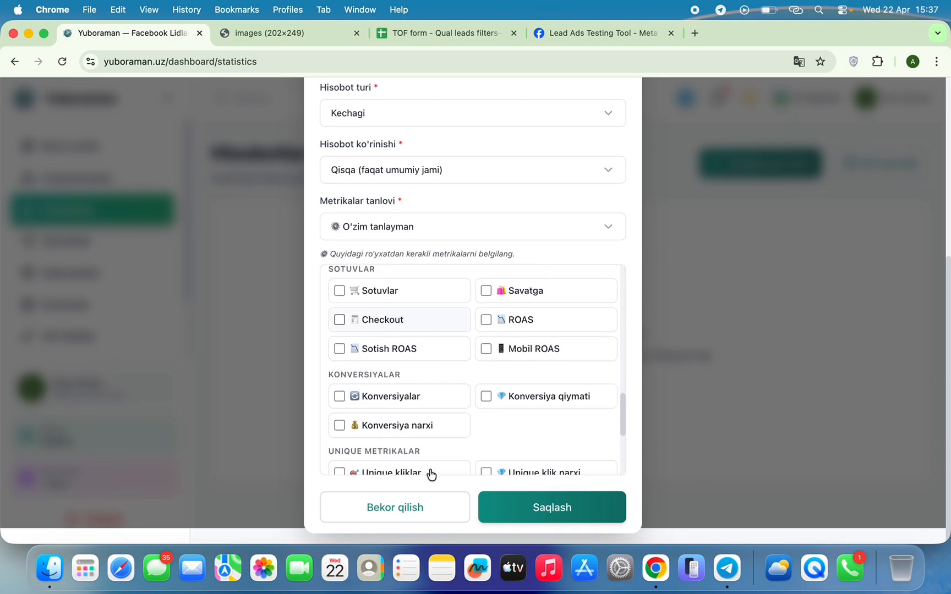
{"action": "scroll", "coordinate": [429, 468], "scroll_direction": "up", "scroll_amount": 15}
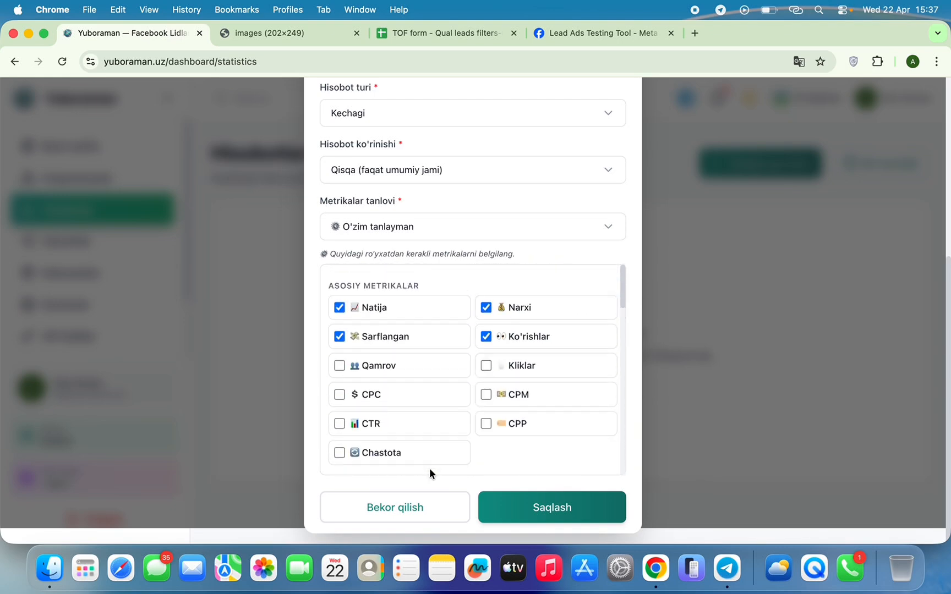
{"action": "left_click", "coordinate": [524, 506]}
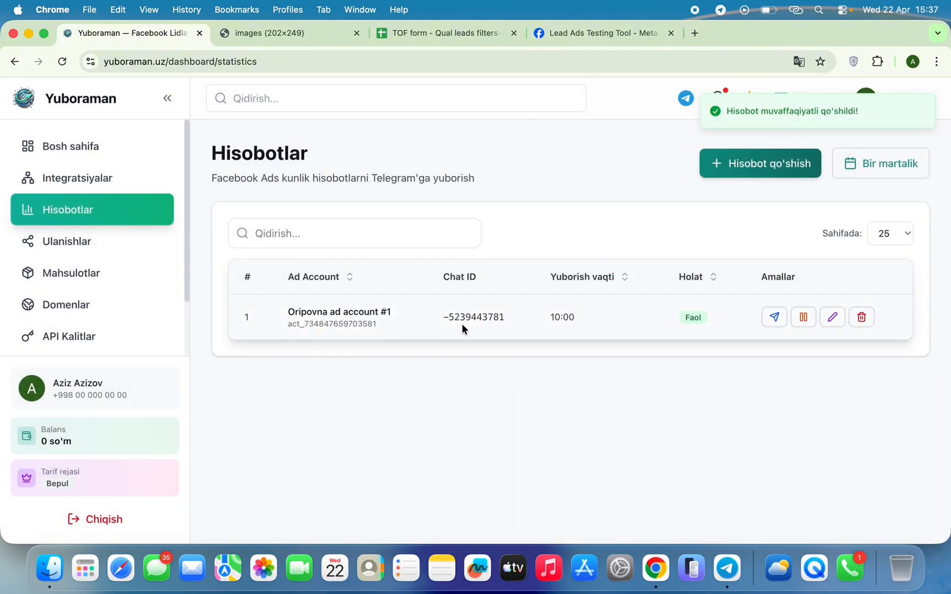
Step: Look at the "a loyiha leadlar" group in Telegram, where the reports are delivered, and return to Yuboraman in Chrome
{"action": "left_click", "coordinate": [727, 568]}
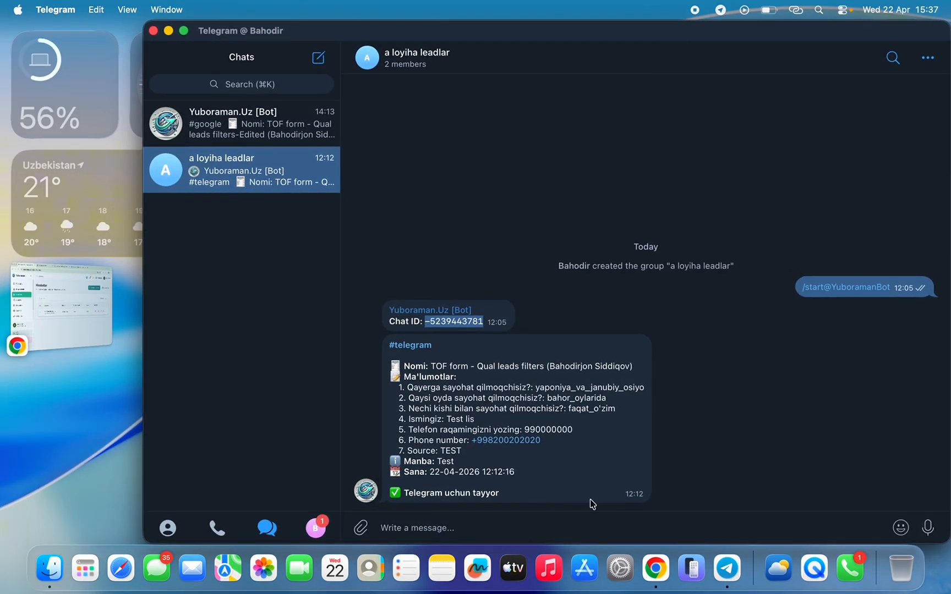
{"action": "left_click", "coordinate": [655, 568]}
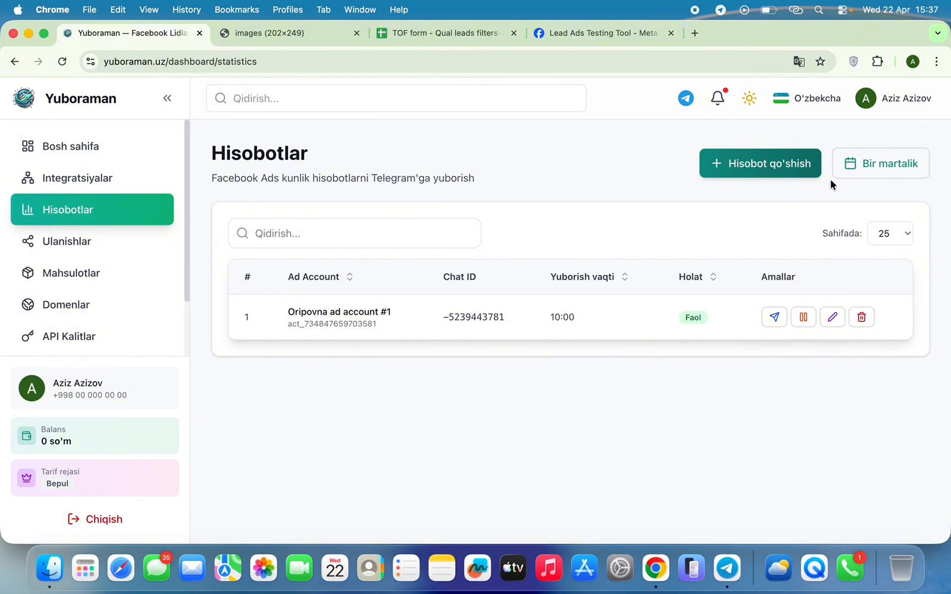
Step: Start a one-time report (Bir martalik) with the connected Facebook account and the same ad account as the daily report
{"action": "left_click", "coordinate": [847, 168]}
{"action": "left_click", "coordinate": [367, 178]}
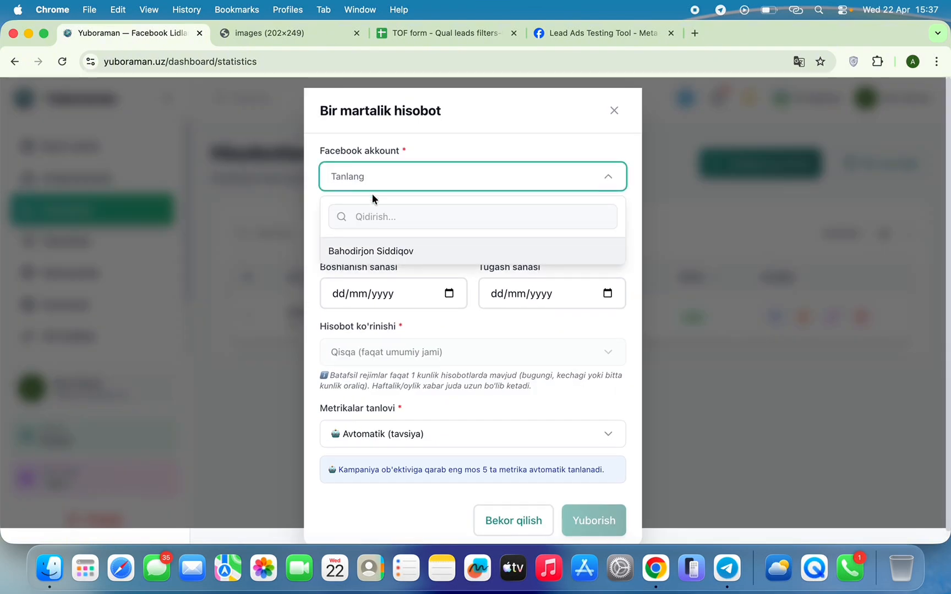
{"action": "left_click", "coordinate": [378, 252]}
{"action": "left_click", "coordinate": [385, 234]}
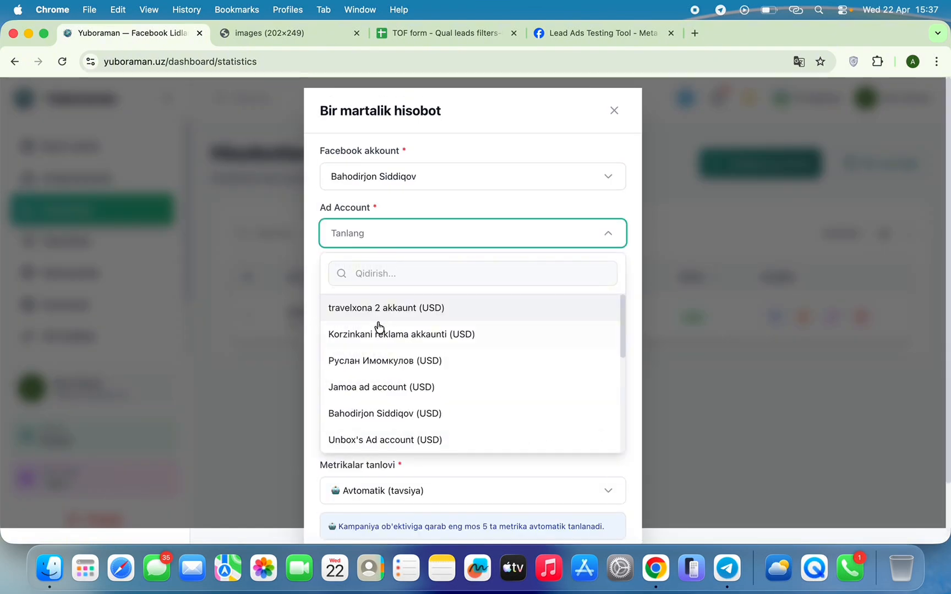
{"action": "scroll", "coordinate": [390, 394], "scroll_direction": "down", "scroll_amount": 3}
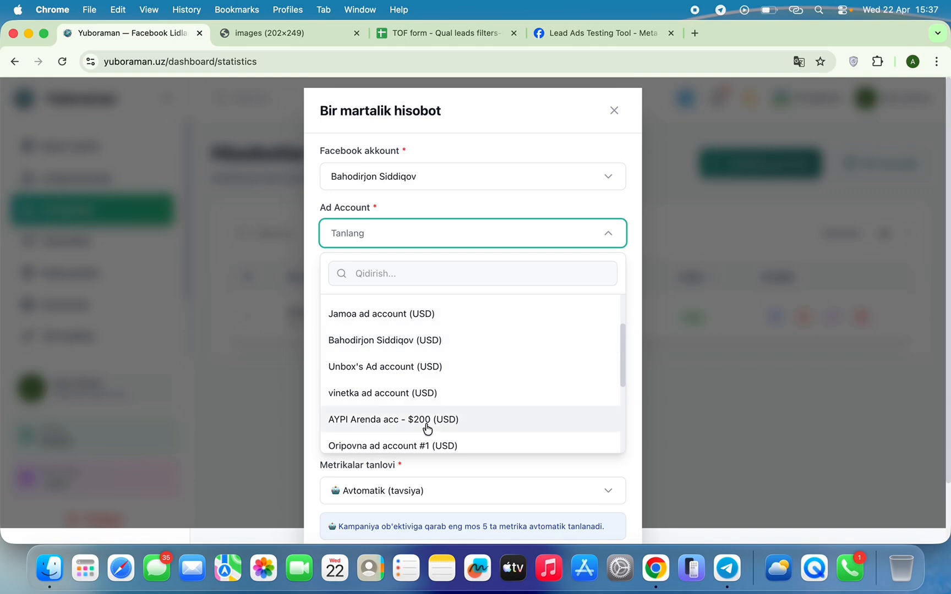
{"action": "scroll", "coordinate": [440, 440], "scroll_direction": "down", "scroll_amount": 2}
{"action": "left_click", "coordinate": [436, 397]}
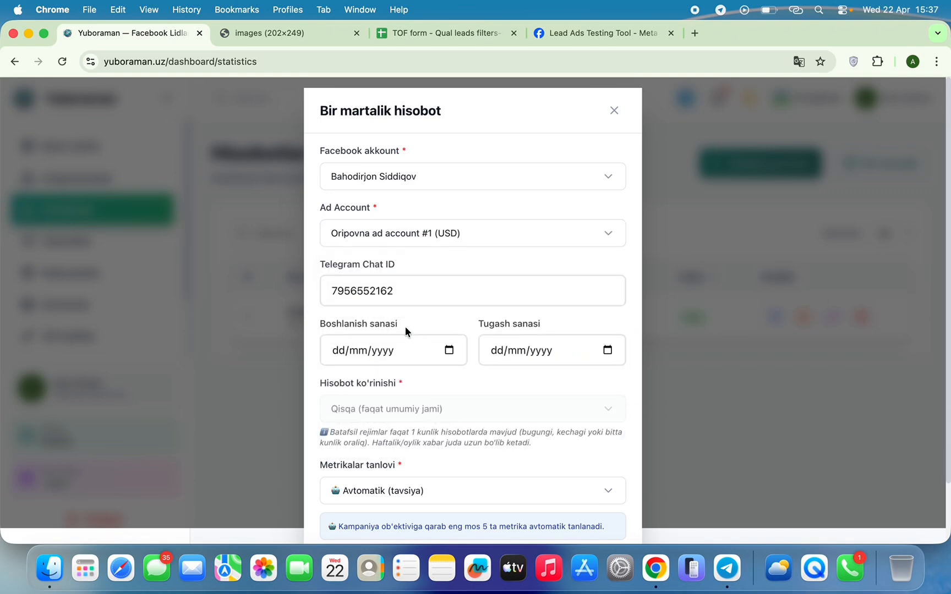
Step: Replace the Telegram Chat ID with the group's chat ID and set both the start and end dates to 21/04/2026
{"action": "double_click", "coordinate": [396, 282]}
{"action": "key", "text": "super+v"}
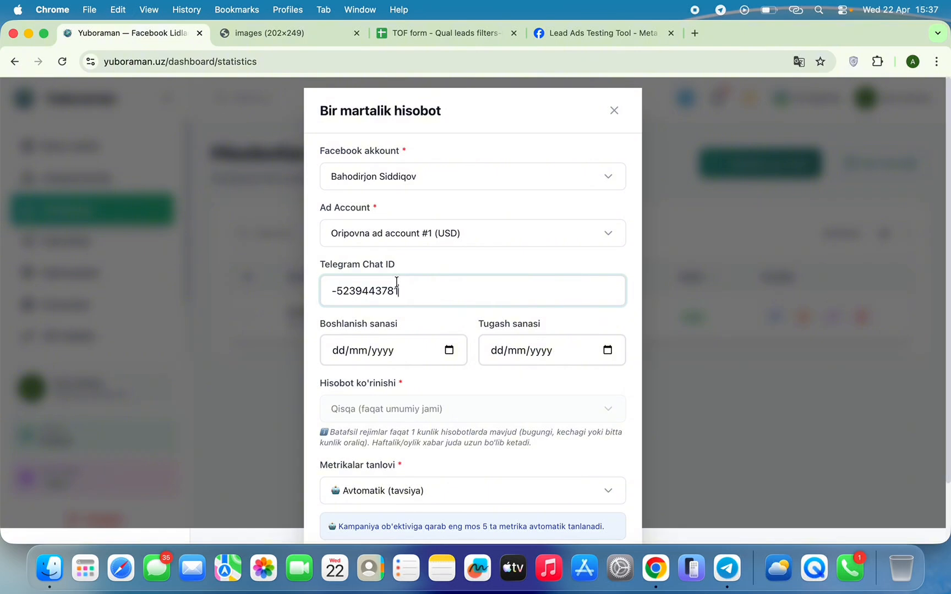
{"action": "left_click", "coordinate": [449, 349]}
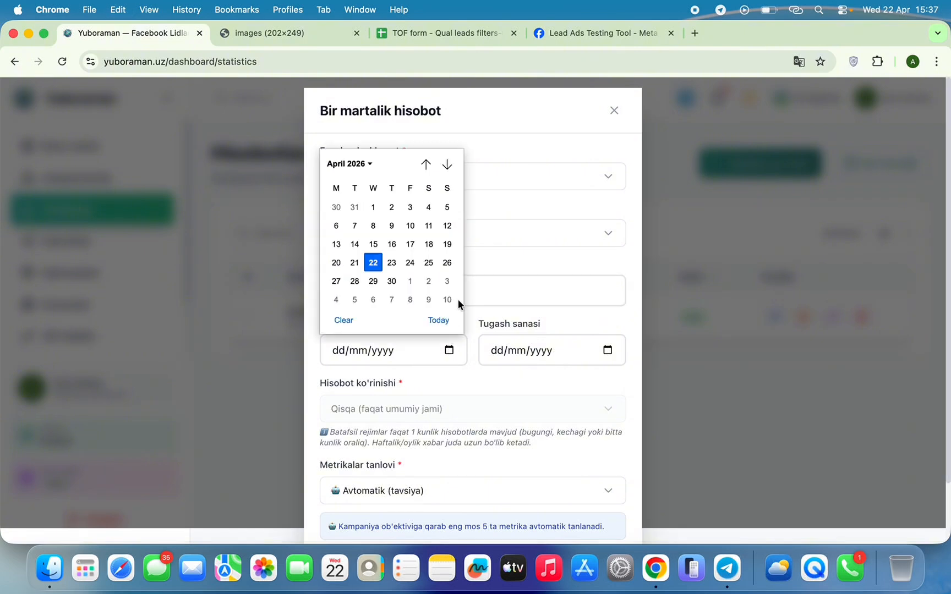
{"action": "left_click", "coordinate": [356, 263]}
{"action": "left_click", "coordinate": [607, 350]}
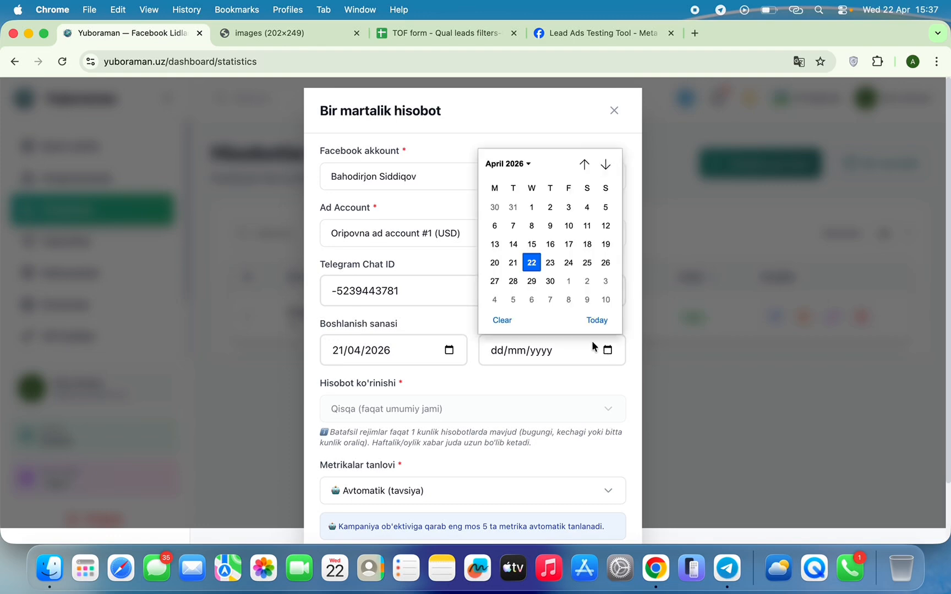
{"action": "left_click", "coordinate": [520, 263]}
Step: View the report view options (Hisobot ko'rinishi) and set the metric selection to To'liq paket
{"action": "left_click", "coordinate": [507, 405]}
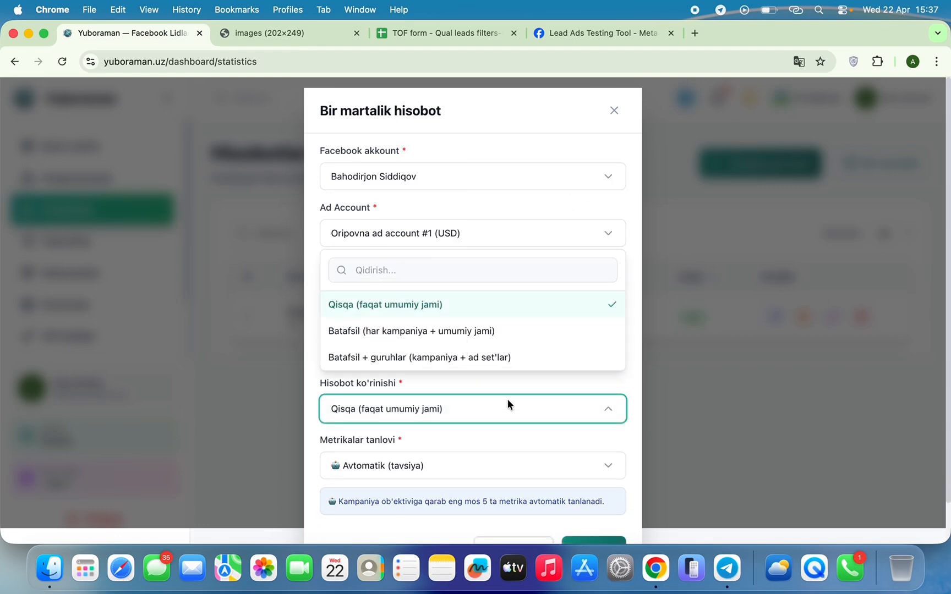
{"action": "left_click", "coordinate": [496, 401]}
{"action": "left_click", "coordinate": [483, 415]}
{"action": "scroll", "coordinate": [483, 415], "scroll_direction": "down", "scroll_amount": 1}
{"action": "left_click", "coordinate": [432, 413]}
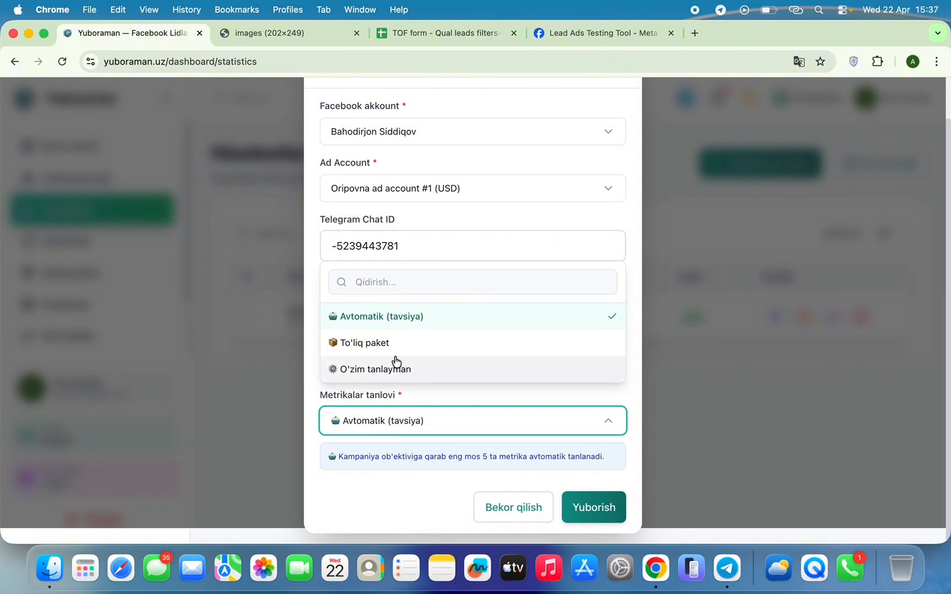
{"action": "left_click", "coordinate": [392, 340]}
{"action": "scroll", "coordinate": [411, 378], "scroll_direction": "down", "scroll_amount": 1}
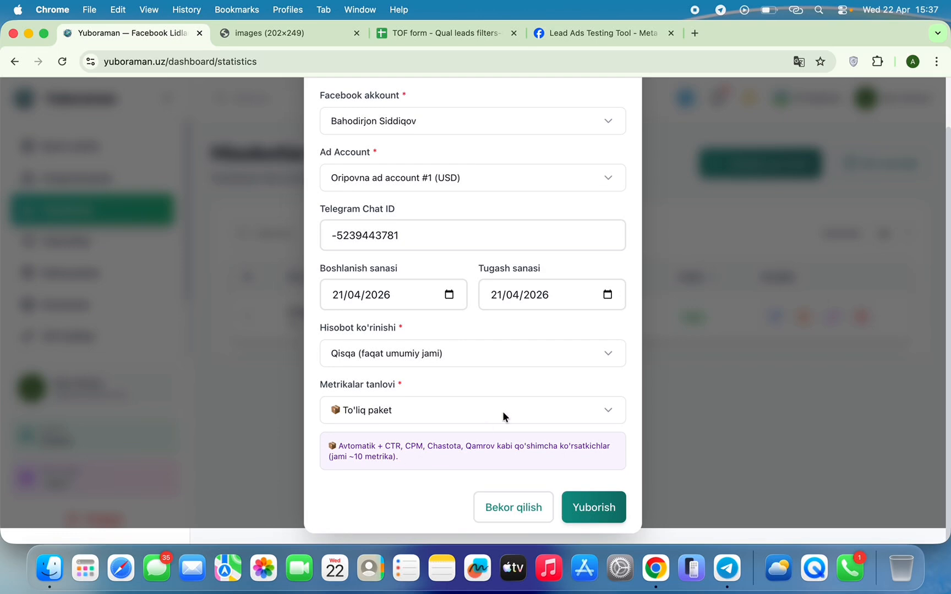
Step: Set the metric selection (Metrikalar tanlovi) to O'zim tanlayman and look through the main metrics
{"action": "left_click", "coordinate": [470, 414]}
{"action": "left_click", "coordinate": [397, 358]}
{"action": "scroll", "coordinate": [396, 357], "scroll_direction": "down", "scroll_amount": 2}
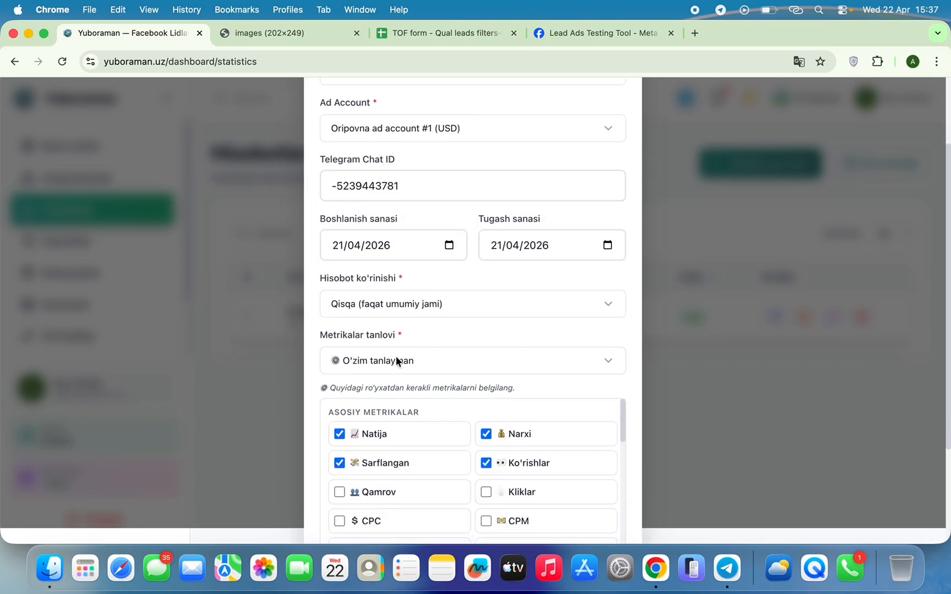
{"action": "scroll", "coordinate": [397, 361], "scroll_direction": "down", "scroll_amount": 3}
{"action": "scroll", "coordinate": [414, 361], "scroll_direction": "down", "scroll_amount": 3}
{"action": "scroll", "coordinate": [435, 392], "scroll_direction": "up", "scroll_amount": 3}
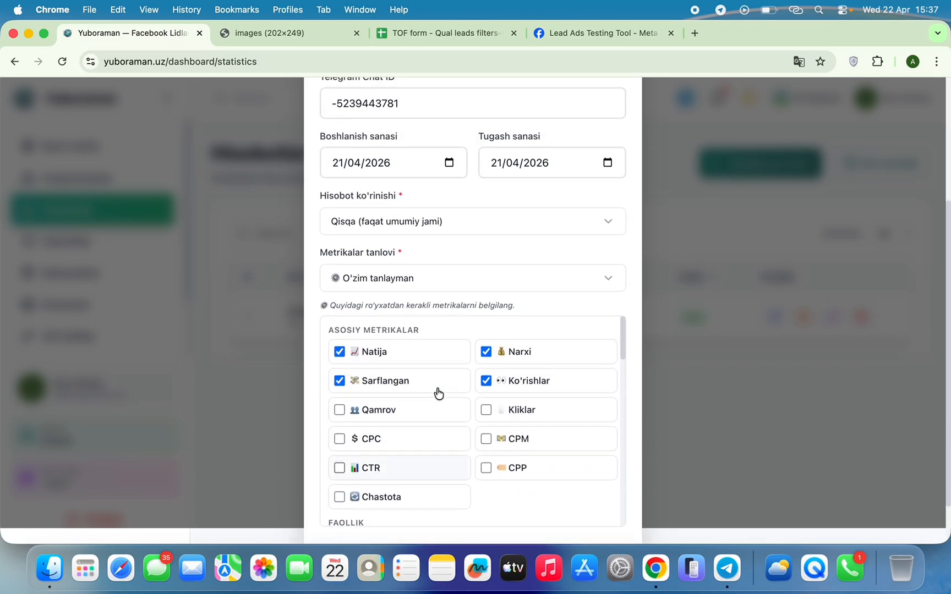
{"action": "scroll", "coordinate": [437, 393], "scroll_direction": "down", "scroll_amount": 1}
{"action": "scroll", "coordinate": [456, 333], "scroll_direction": "down", "scroll_amount": 2}
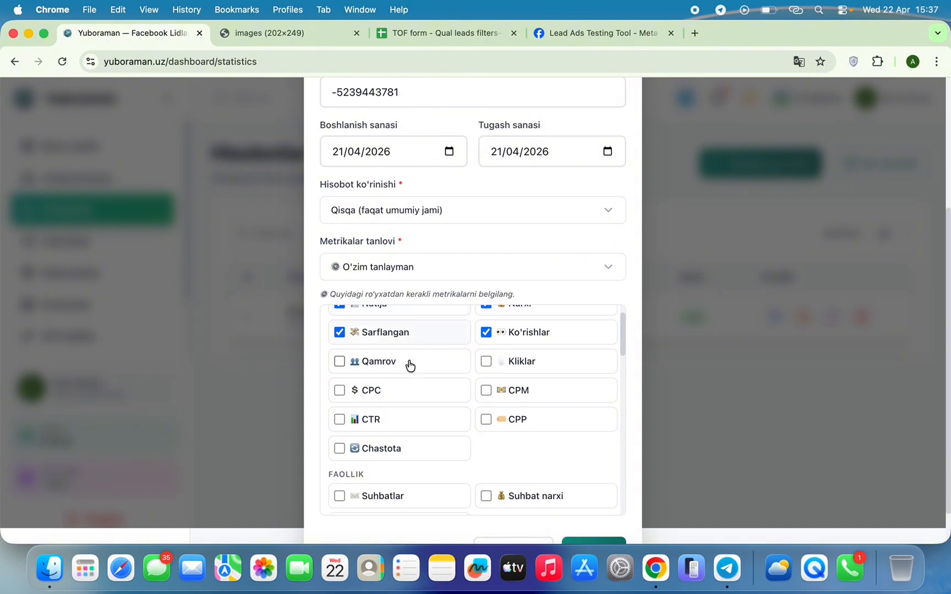
Step: Add the main metrics Qamrov and CPM and the Faollik metrics Suhbatlar and Suhbat narxi to the report
{"action": "left_click", "coordinate": [340, 364]}
{"action": "scroll", "coordinate": [473, 425], "scroll_direction": "down", "scroll_amount": 2}
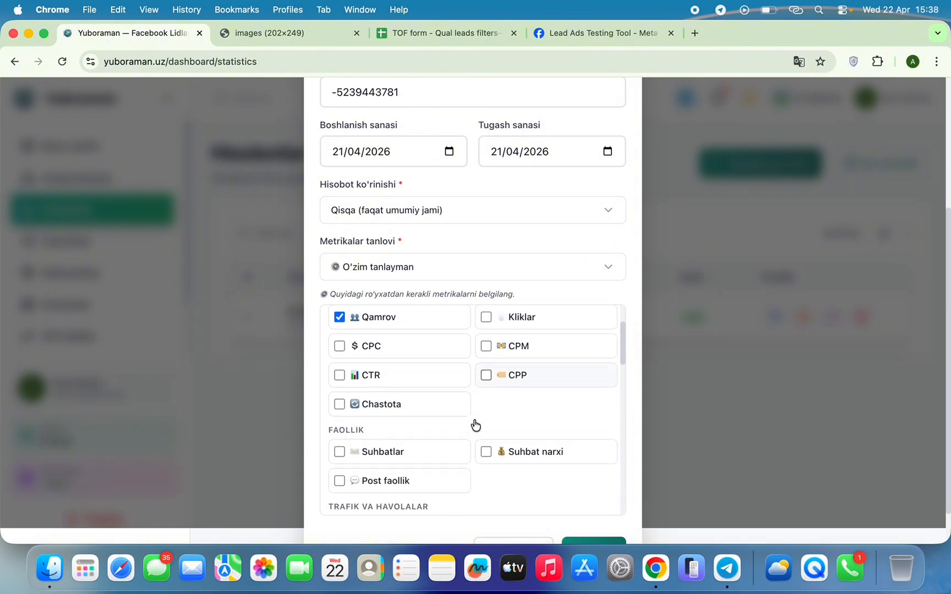
{"action": "scroll", "coordinate": [475, 425], "scroll_direction": "down", "scroll_amount": 1}
{"action": "left_click", "coordinate": [485, 325]}
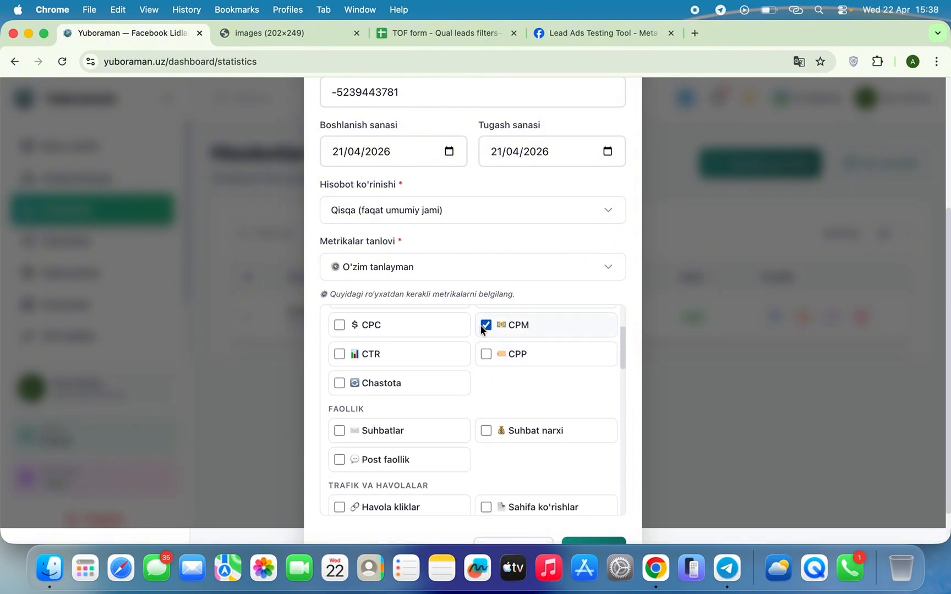
{"action": "scroll", "coordinate": [435, 396], "scroll_direction": "down", "scroll_amount": 1}
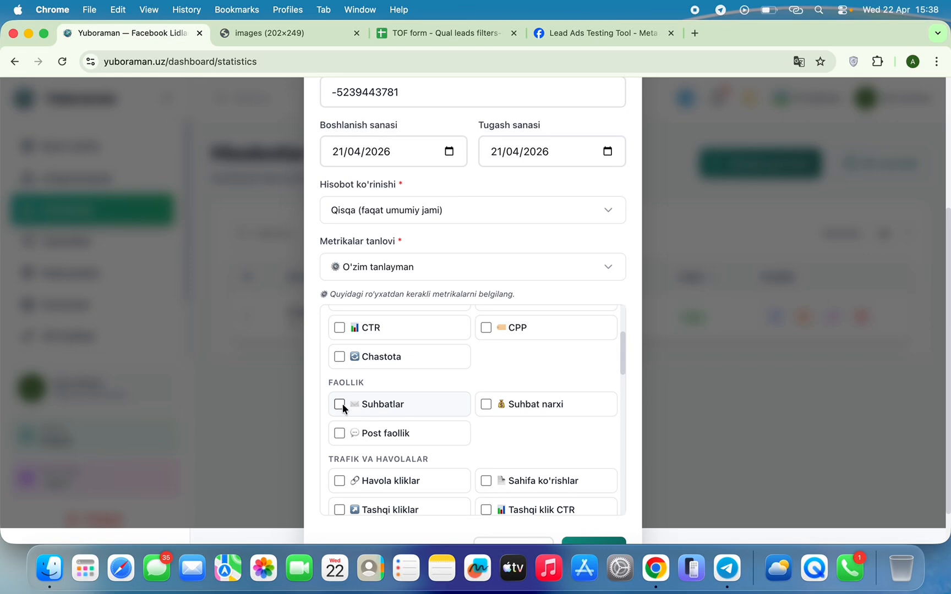
{"action": "left_click", "coordinate": [340, 404]}
{"action": "left_click", "coordinate": [486, 404]}
Step: Look over the remaining metric groups and try to send the one-time report
{"action": "scroll", "coordinate": [485, 422], "scroll_direction": "down", "scroll_amount": 10}
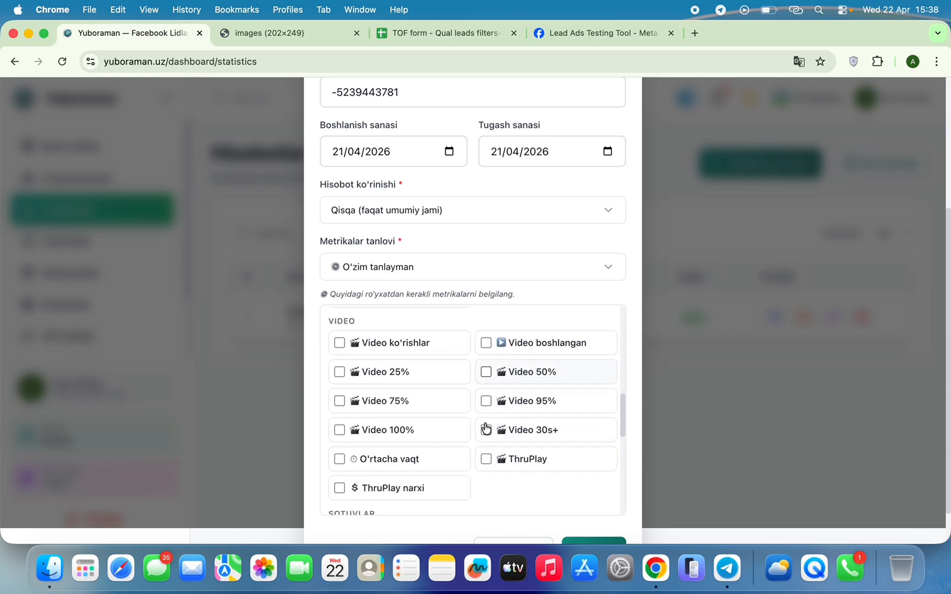
{"action": "scroll", "coordinate": [486, 428], "scroll_direction": "up", "scroll_amount": 10}
{"action": "scroll", "coordinate": [551, 266], "scroll_direction": "down", "scroll_amount": 2}
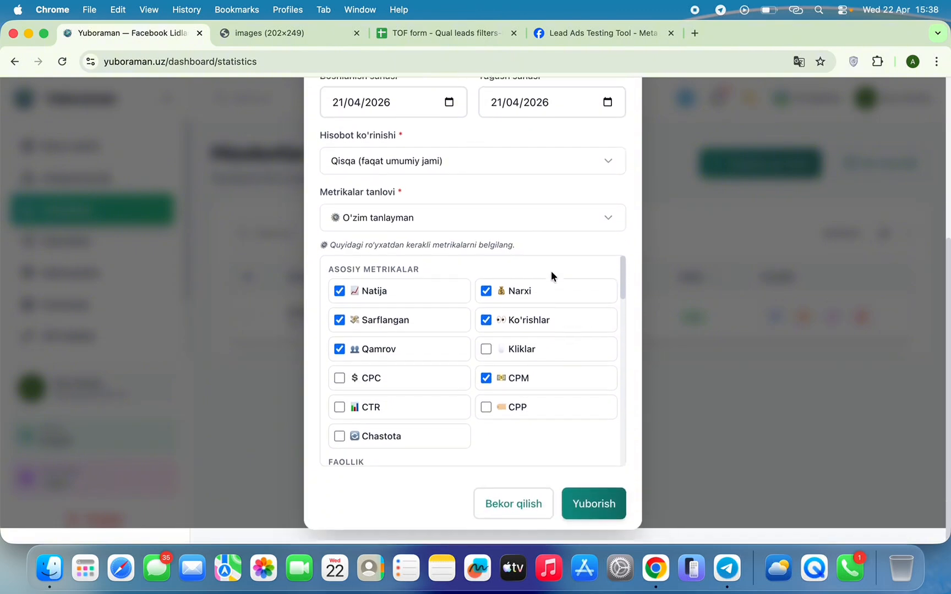
{"action": "left_click", "coordinate": [608, 509]}
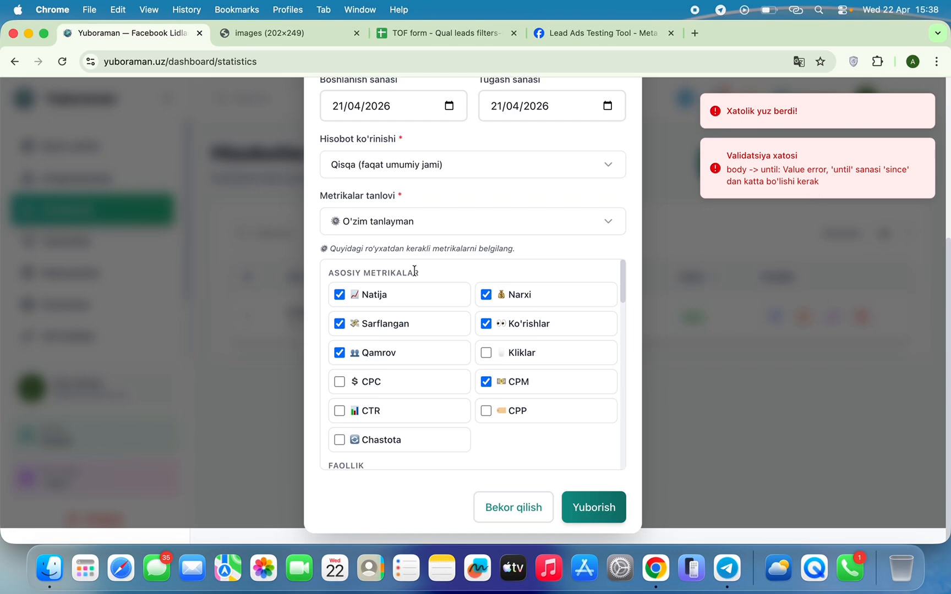
Step: Set the report's end date (Tugash sanasi) to 22/04/2026 and send the one-time report
{"action": "scroll", "coordinate": [414, 259], "scroll_direction": "up", "scroll_amount": 5}
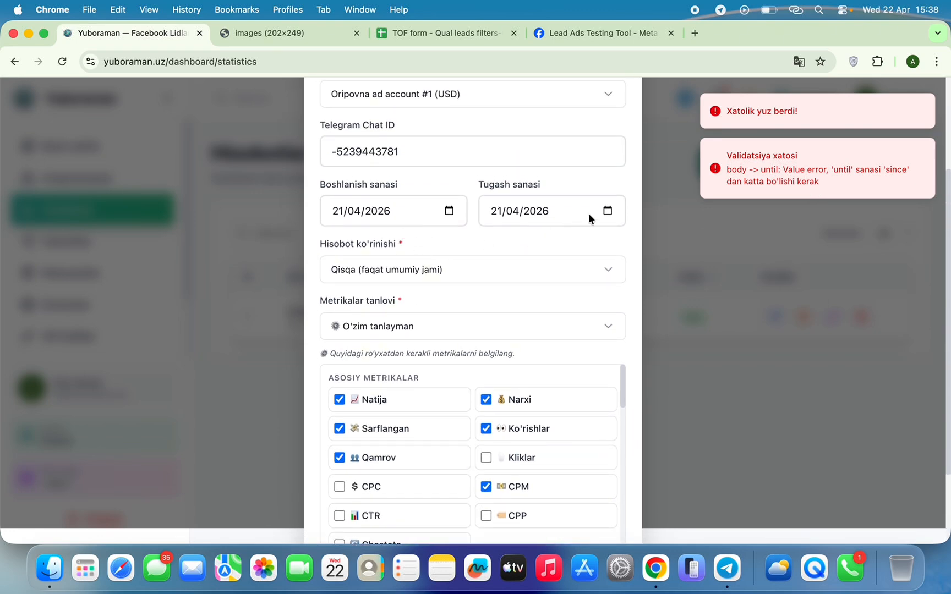
{"action": "left_click", "coordinate": [612, 211]}
{"action": "left_click", "coordinate": [608, 211]}
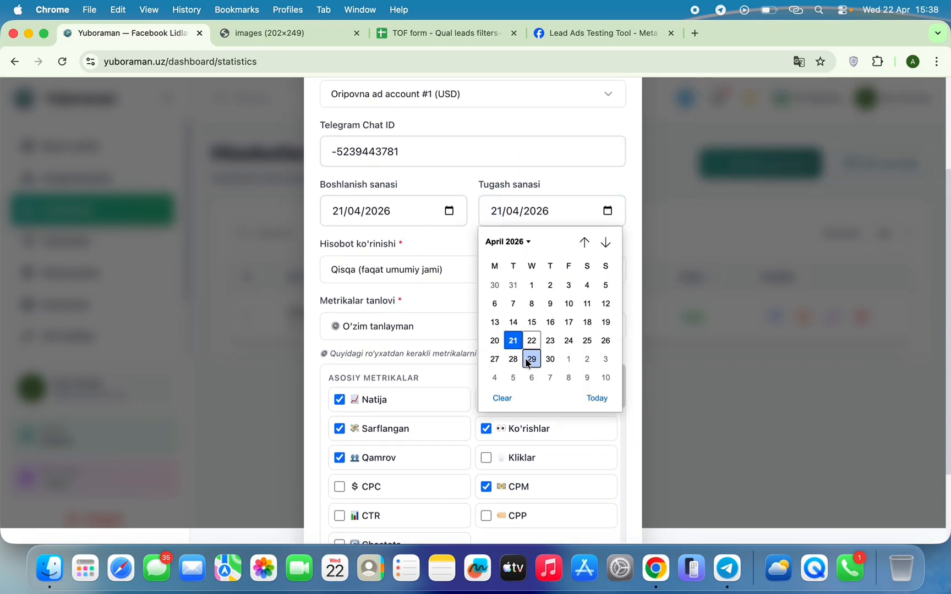
{"action": "left_click", "coordinate": [530, 340]}
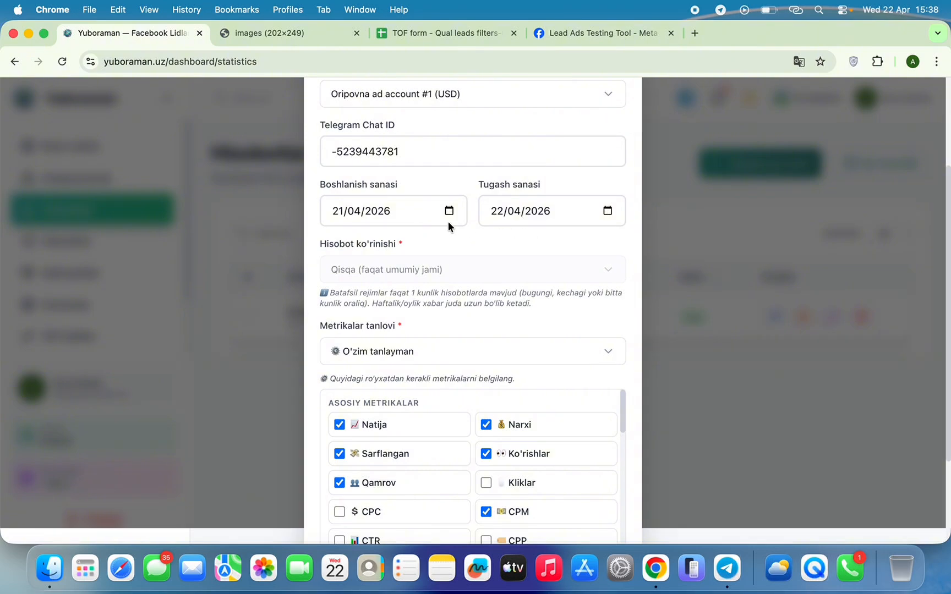
{"action": "scroll", "coordinate": [532, 232], "scroll_direction": "down", "scroll_amount": 5}
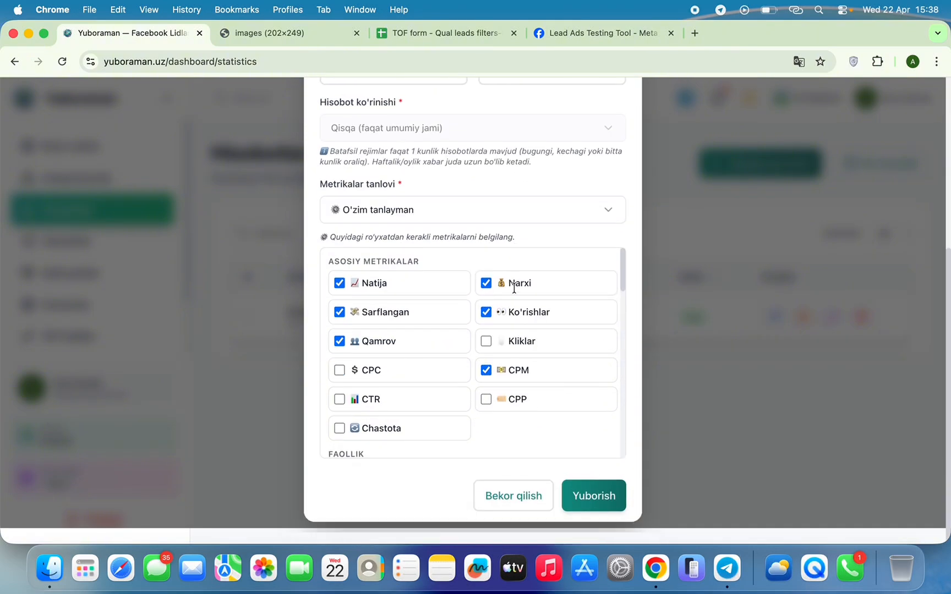
{"action": "left_click", "coordinate": [593, 515]}
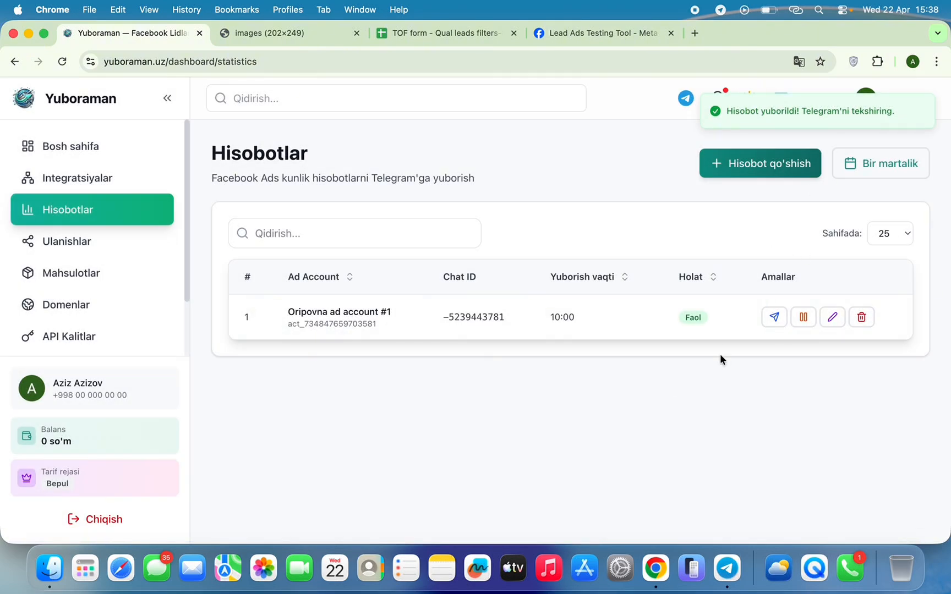
Step: Examine the delivered report's message, cost, spend, view and reach figures in the "a loyiha leadlar" Telegram group, and return to Yuboraman
{"action": "left_click", "coordinate": [727, 568]}
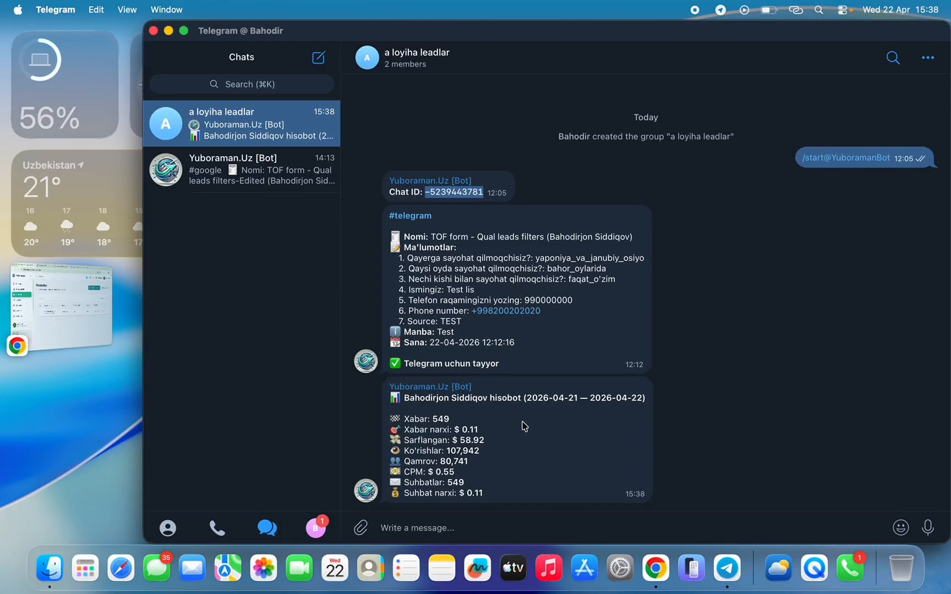
{"action": "double_click", "coordinate": [439, 421]}
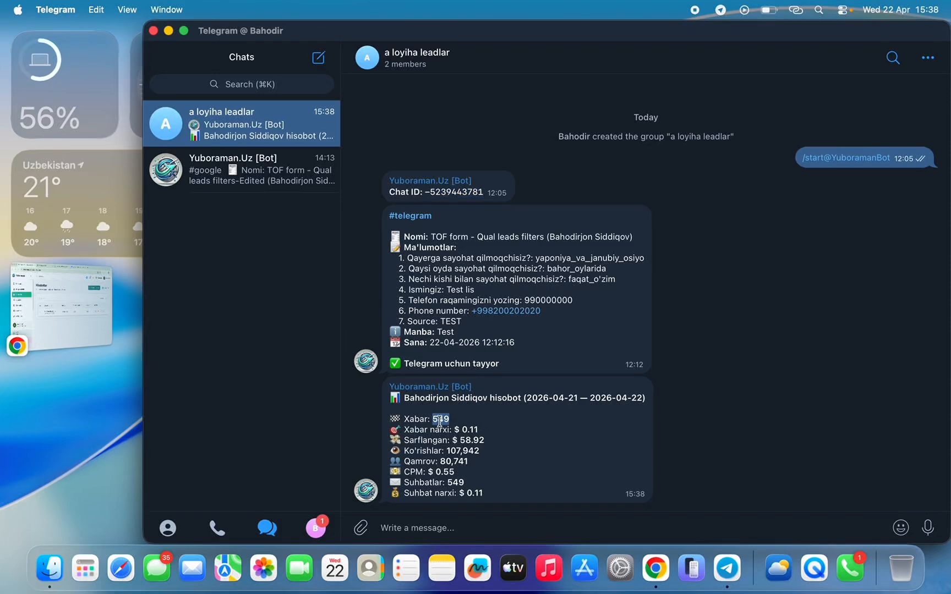
{"action": "double_click", "coordinate": [470, 430]}
{"action": "left_click", "coordinate": [493, 441]}
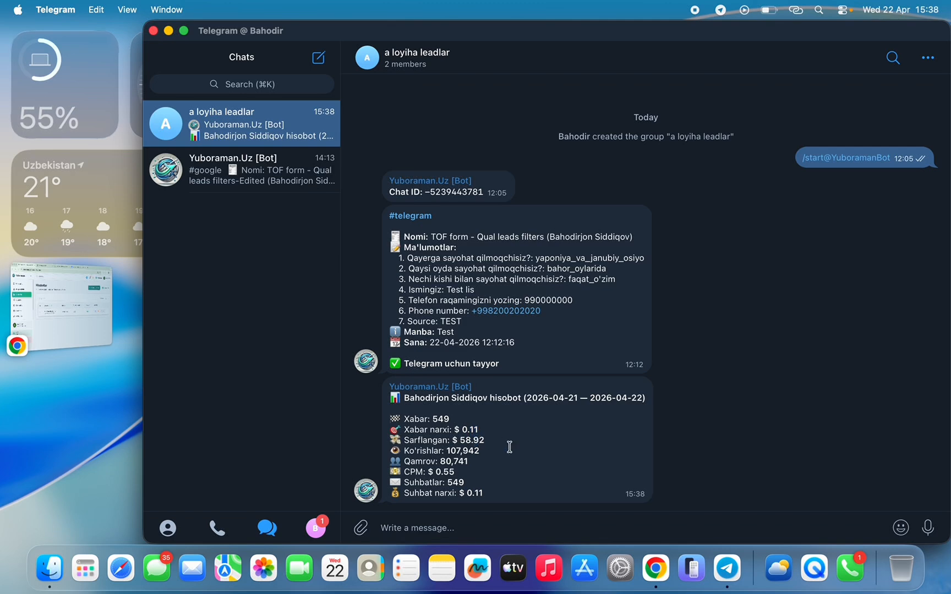
{"action": "left_click_drag", "start_coordinate": [480, 452], "coordinate": [466, 451]}
{"action": "left_click", "coordinate": [457, 461]}
{"action": "left_click", "coordinate": [662, 589]}
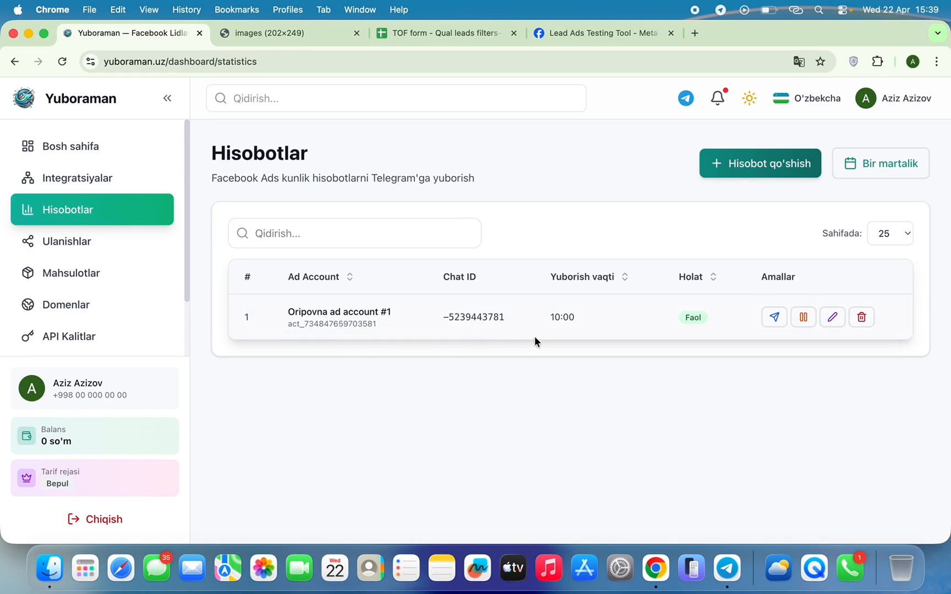
{"action": "left_click", "coordinate": [799, 8]}
{"action": "left_click", "coordinate": [585, 70]}
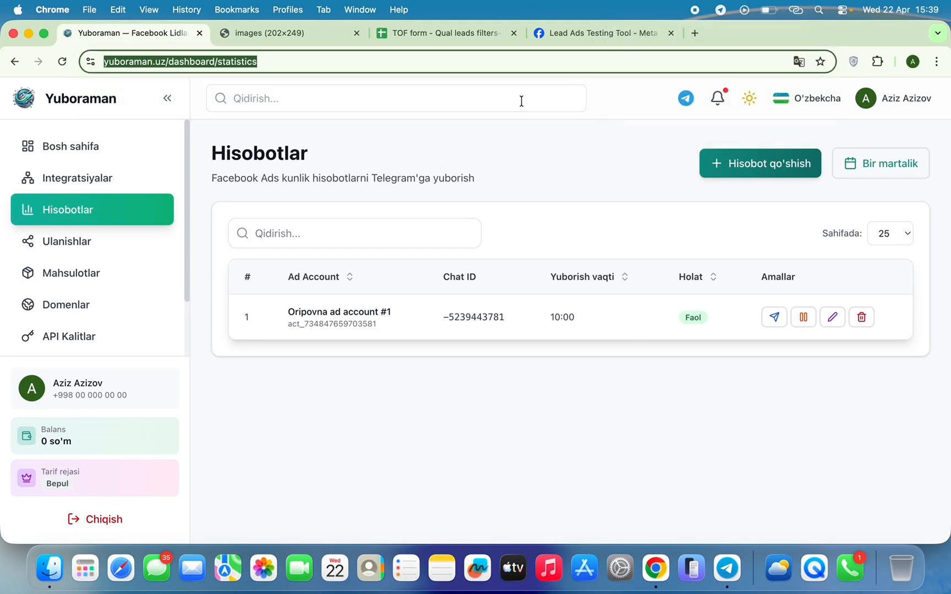
{"action": "left_click", "coordinate": [575, 100]}
{"action": "left_click", "coordinate": [632, 100]}
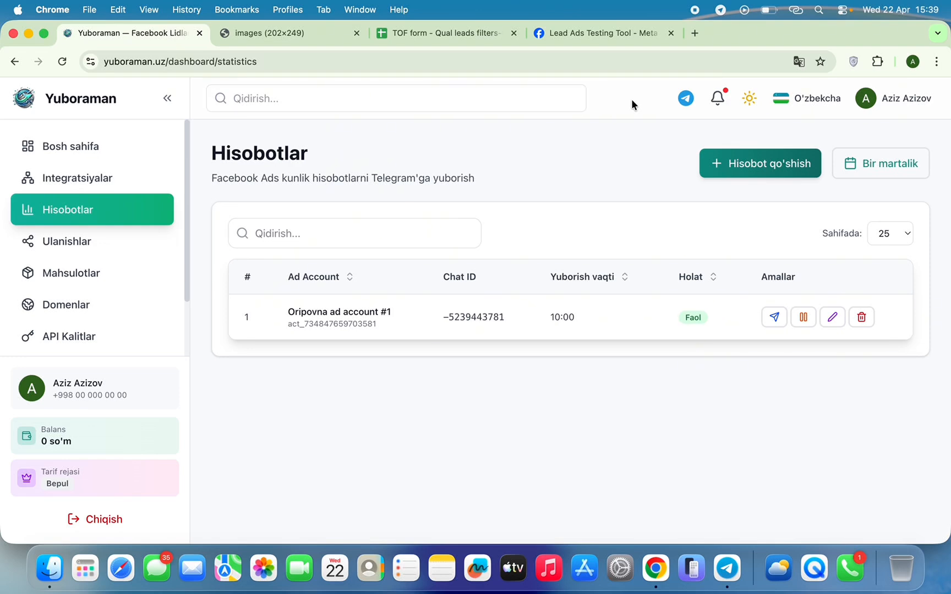